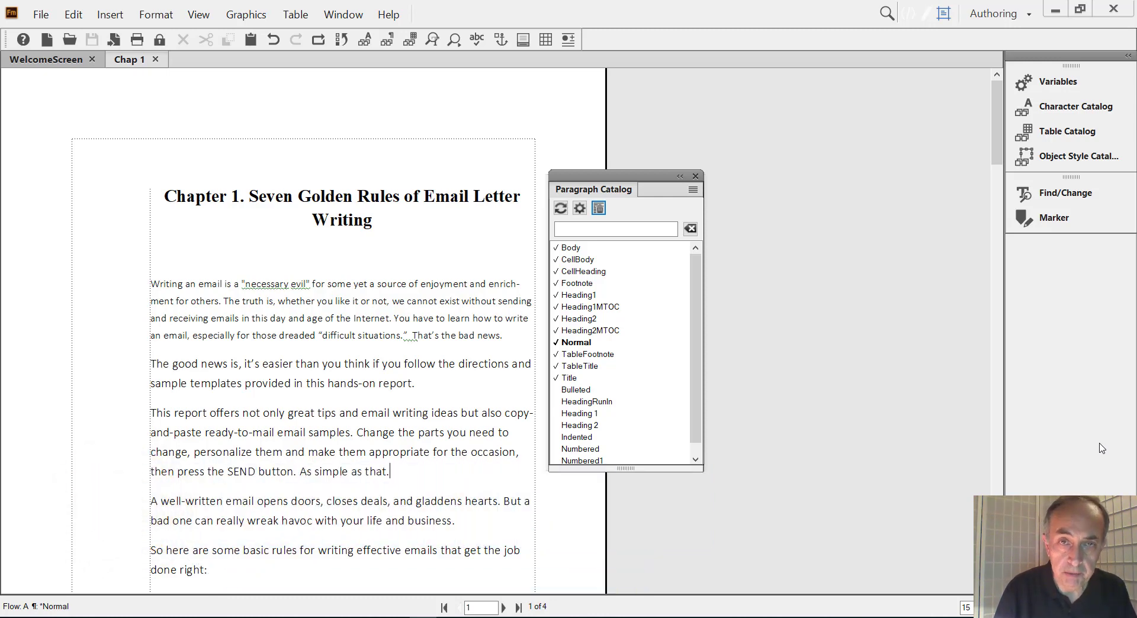
Place the insertion point in the first intro paragraph and scroll through the text.
click(370, 260)
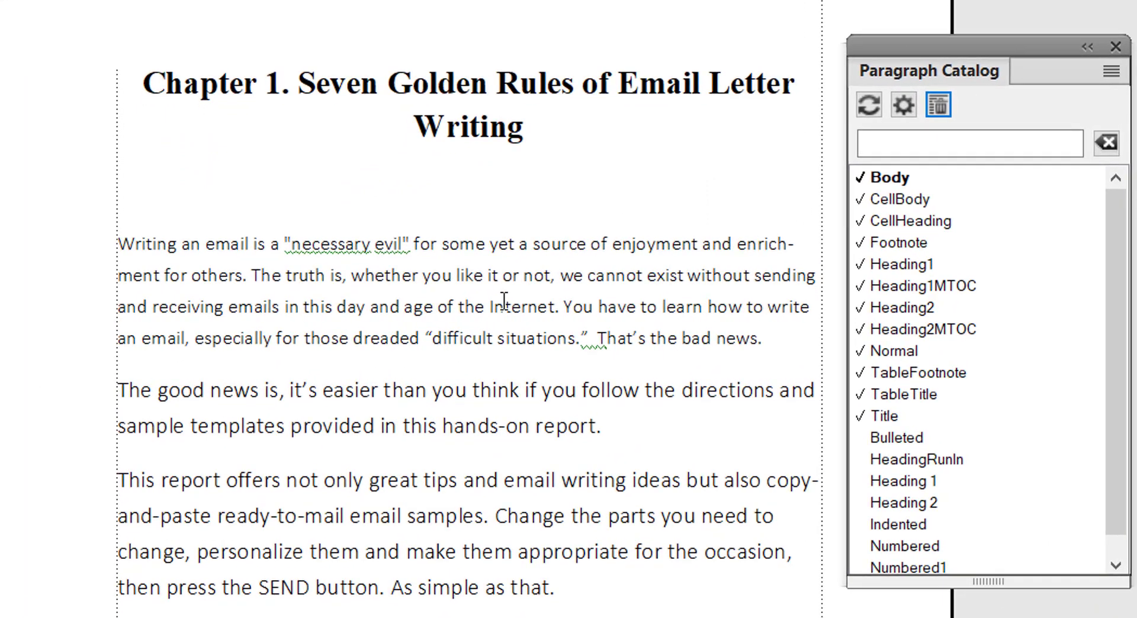
click(504, 306)
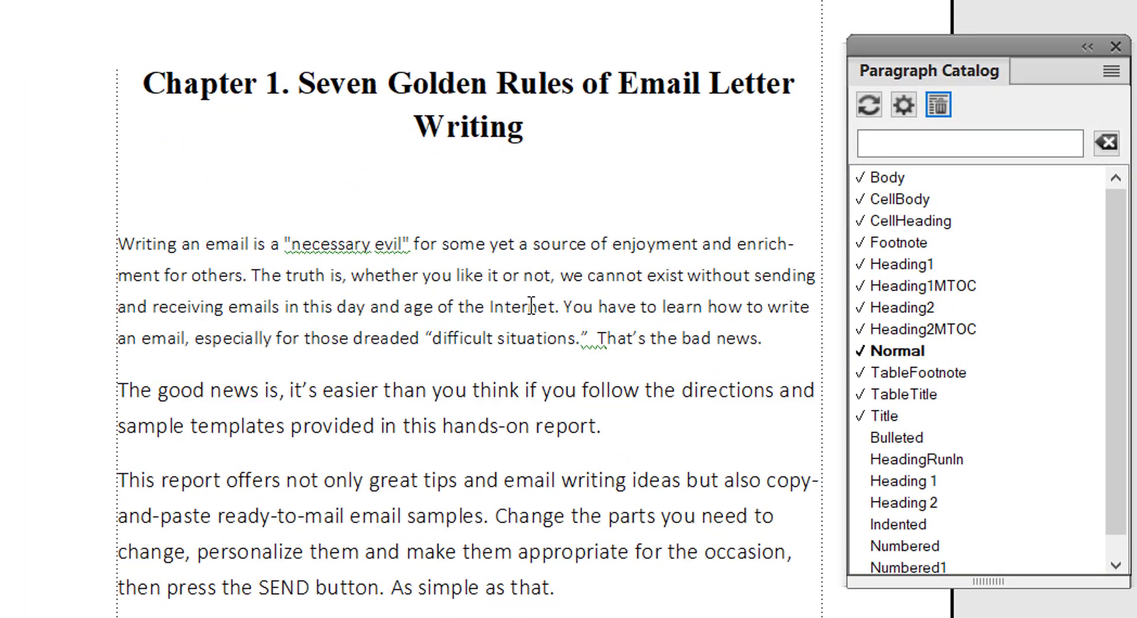
click(491, 308)
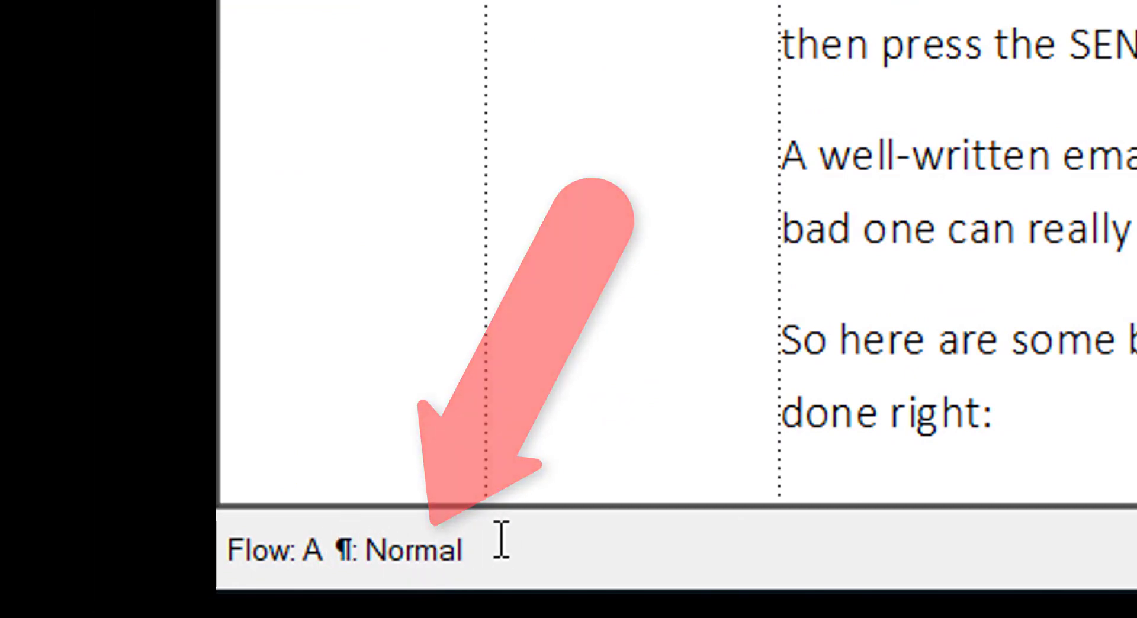
scroll(690, 326, down, 1)
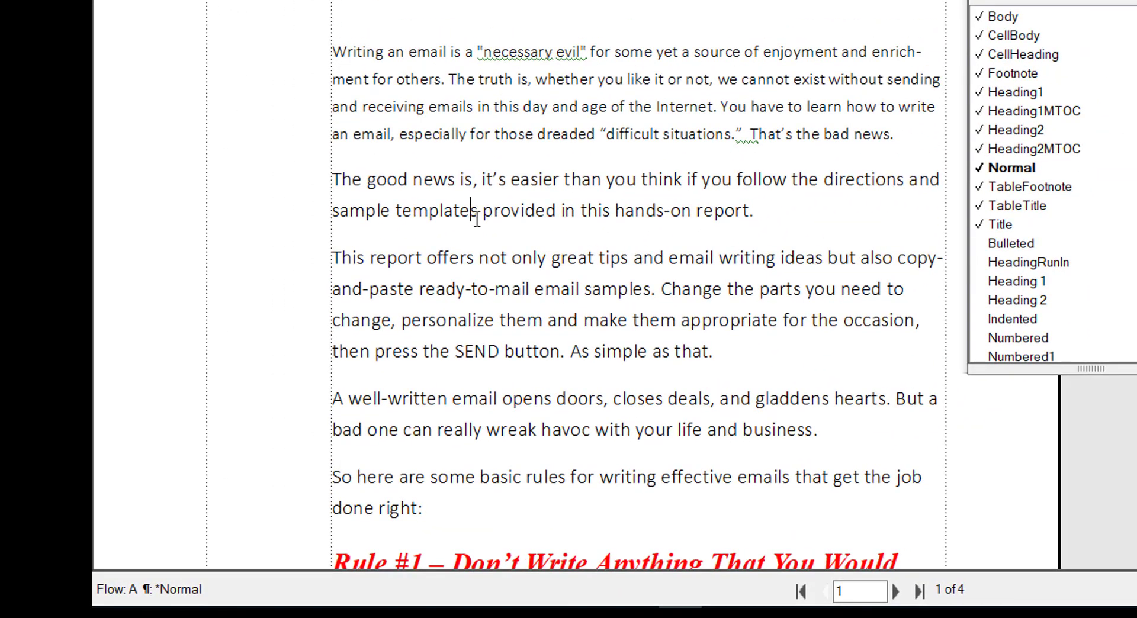
scroll(419, 279, down, 1)
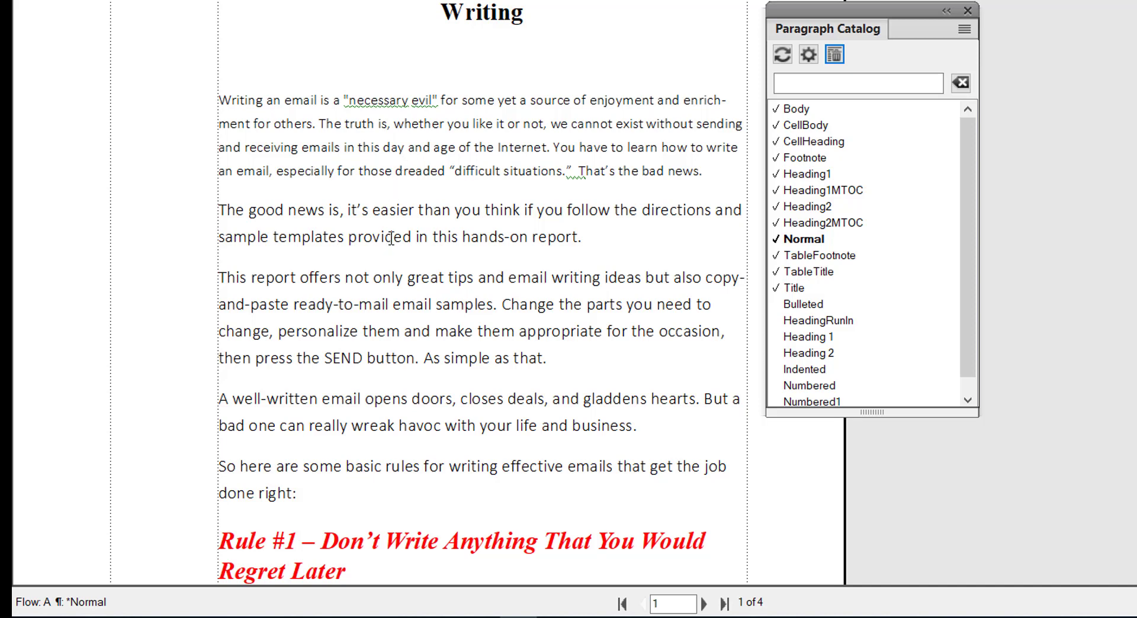
click(981, 148)
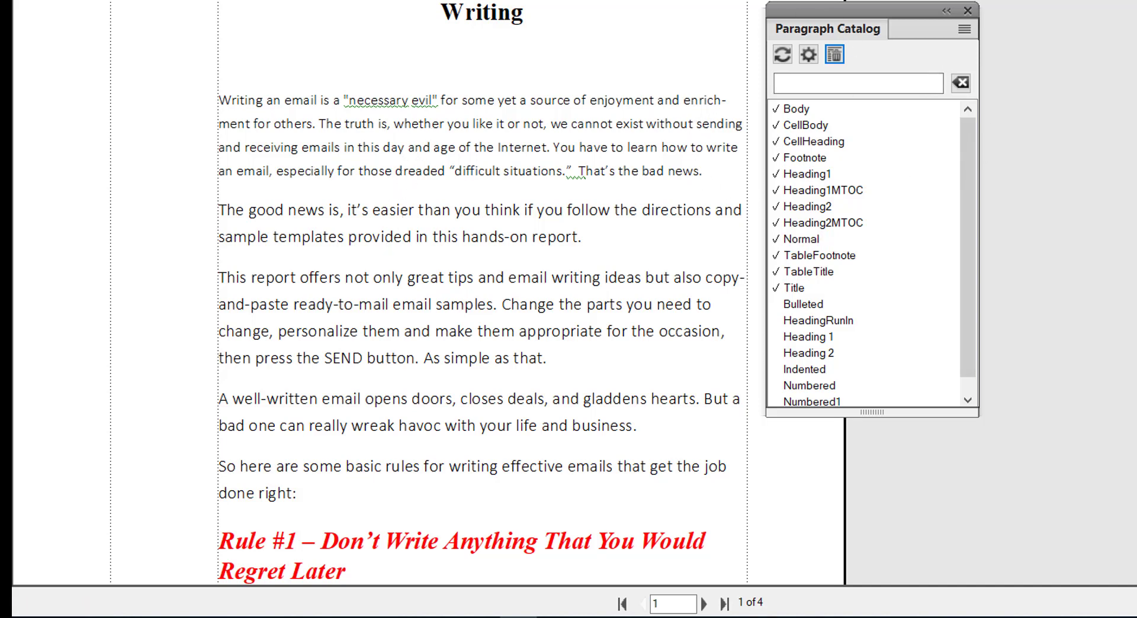
Open the Paragraph Designer with Ctrl+M and position it beside the document.
key(alt+v)
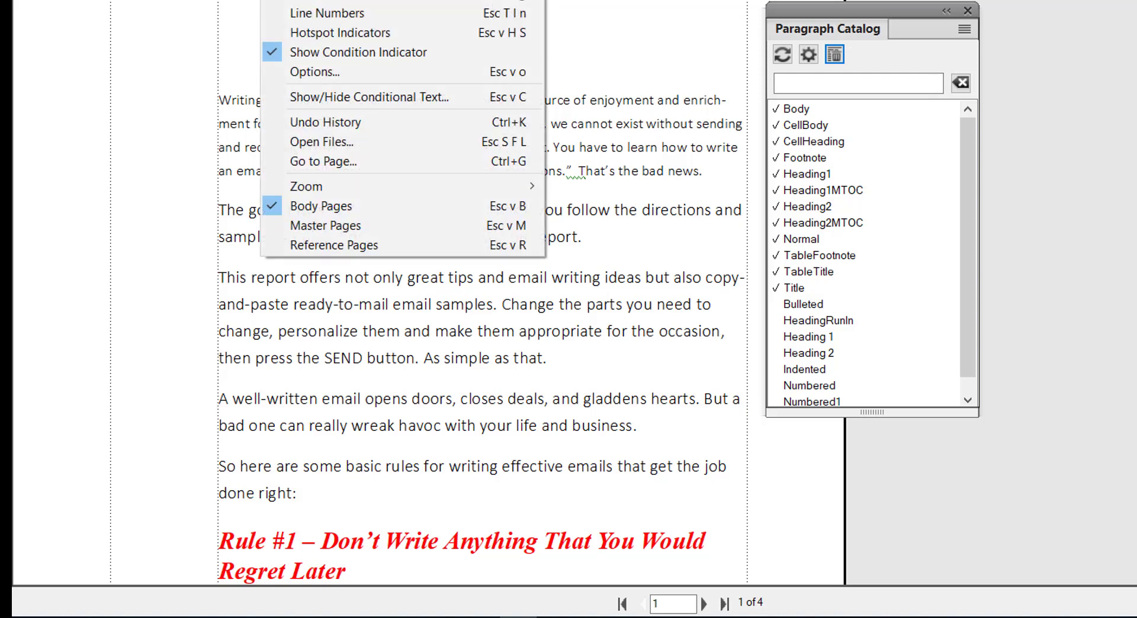
key(Escape)
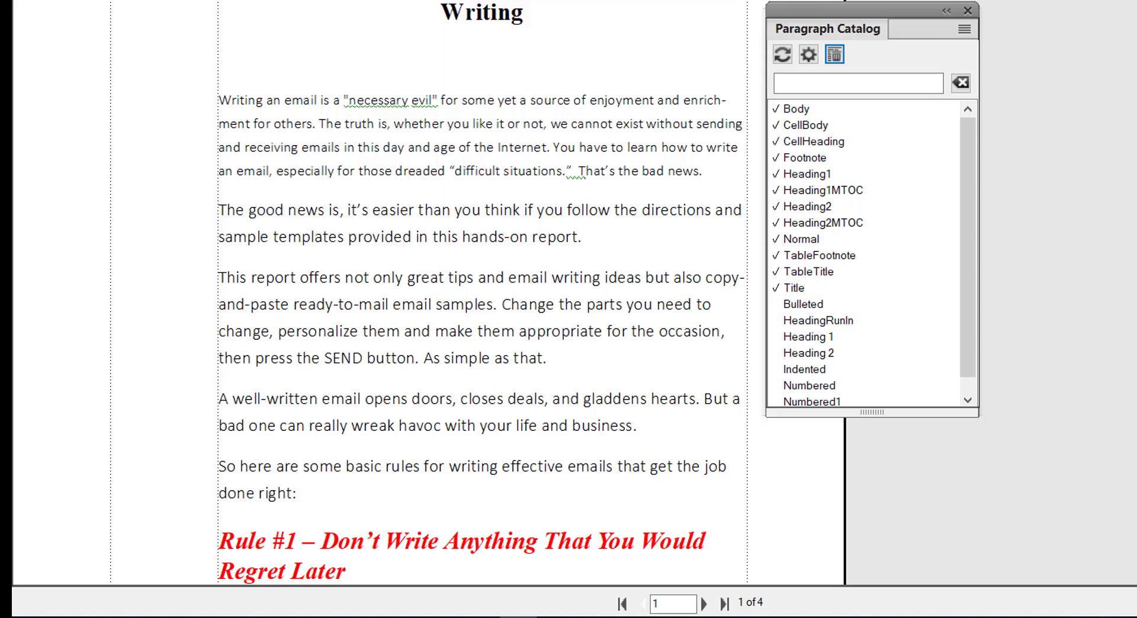
key(F9)
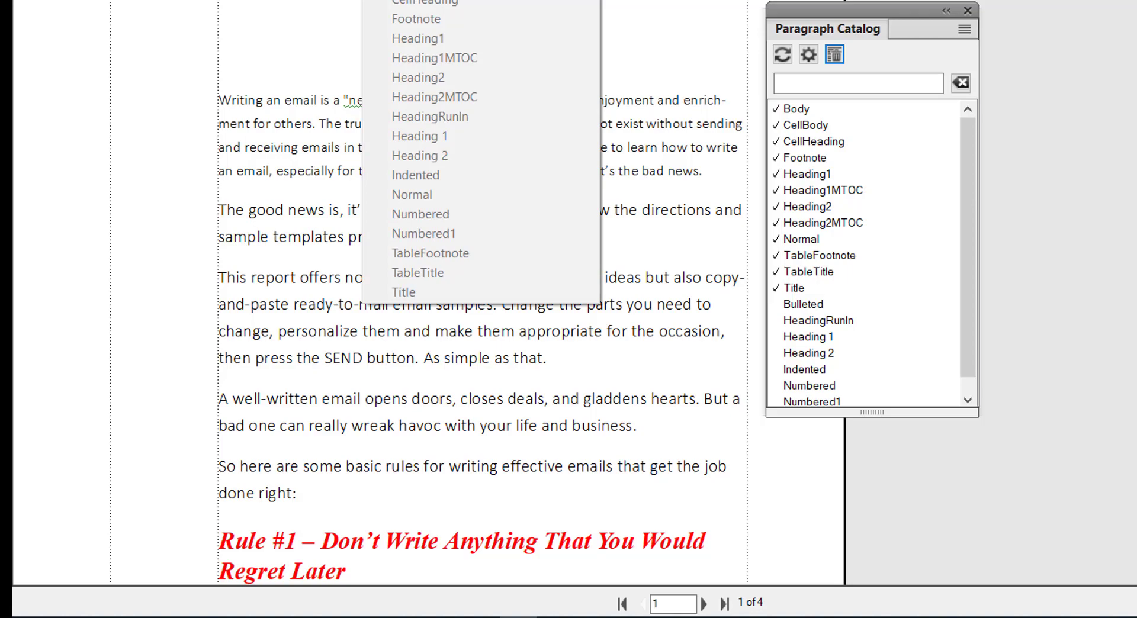
key(ctrl+m)
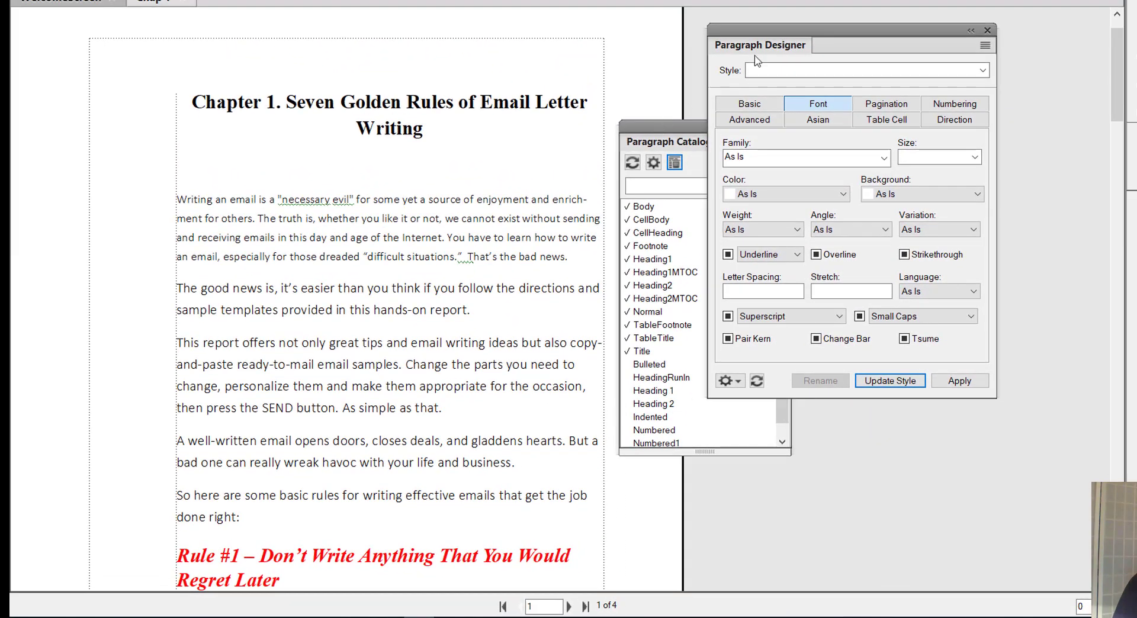
drag(794, 31, 692, 49)
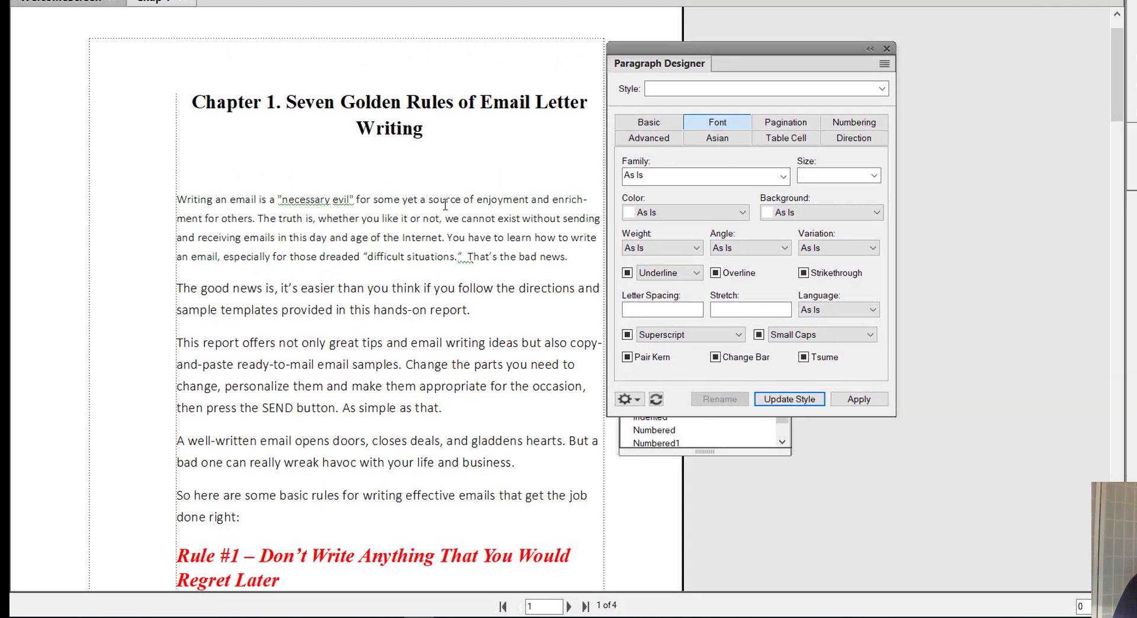
Load the Normal format and compare paragraph sizes, finding Calibri Light at 11.0 and 13.0 pt.
click(449, 224)
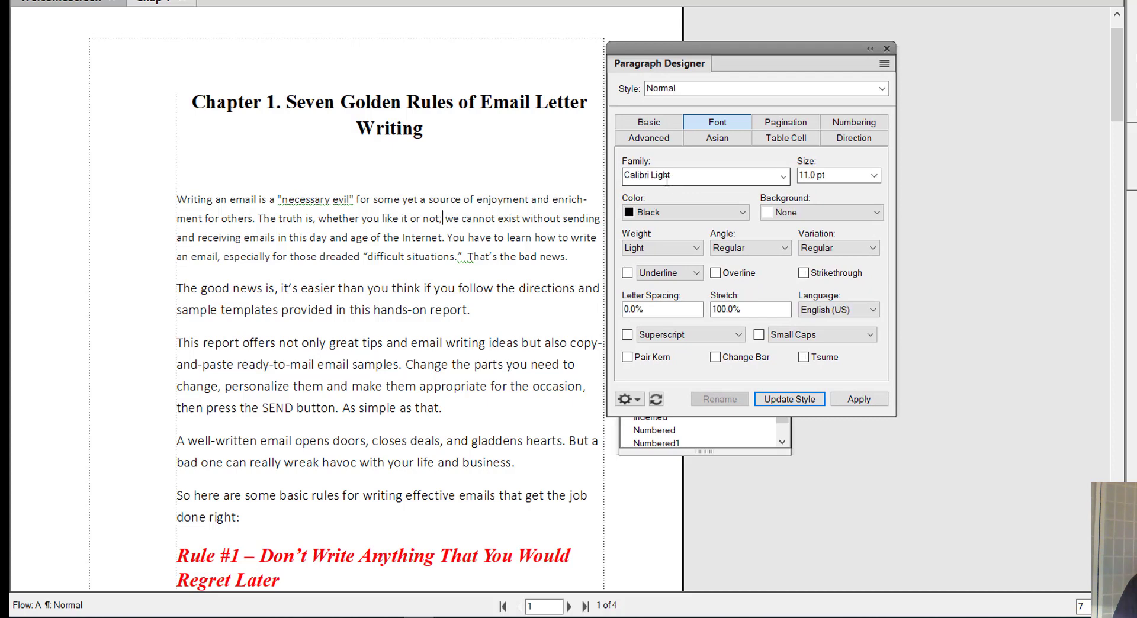
double_click(826, 175)
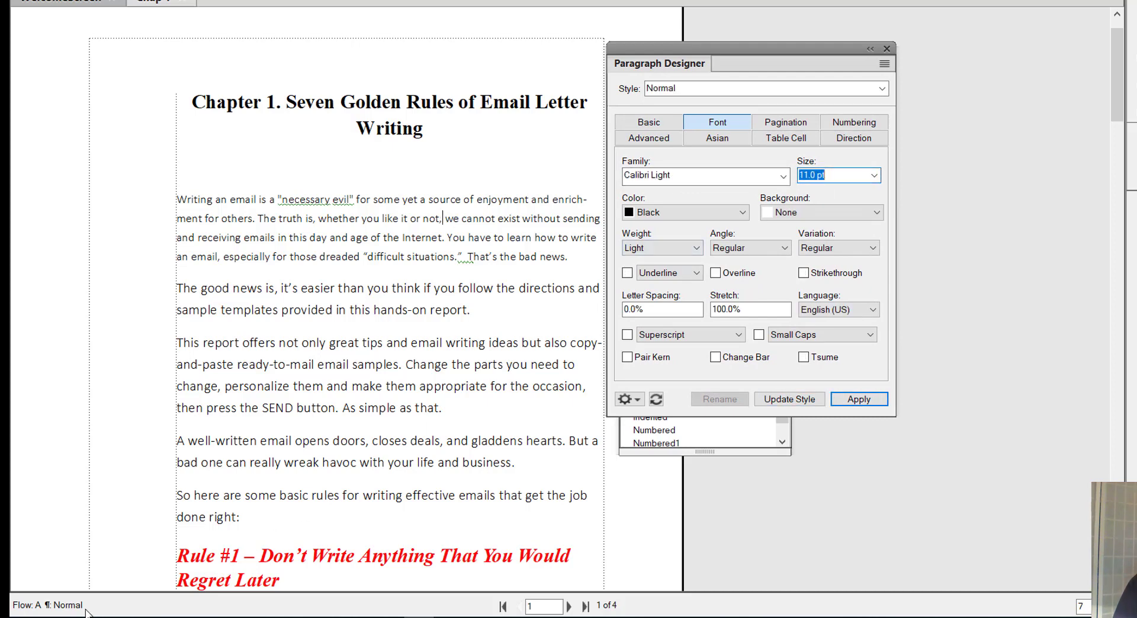
click(362, 288)
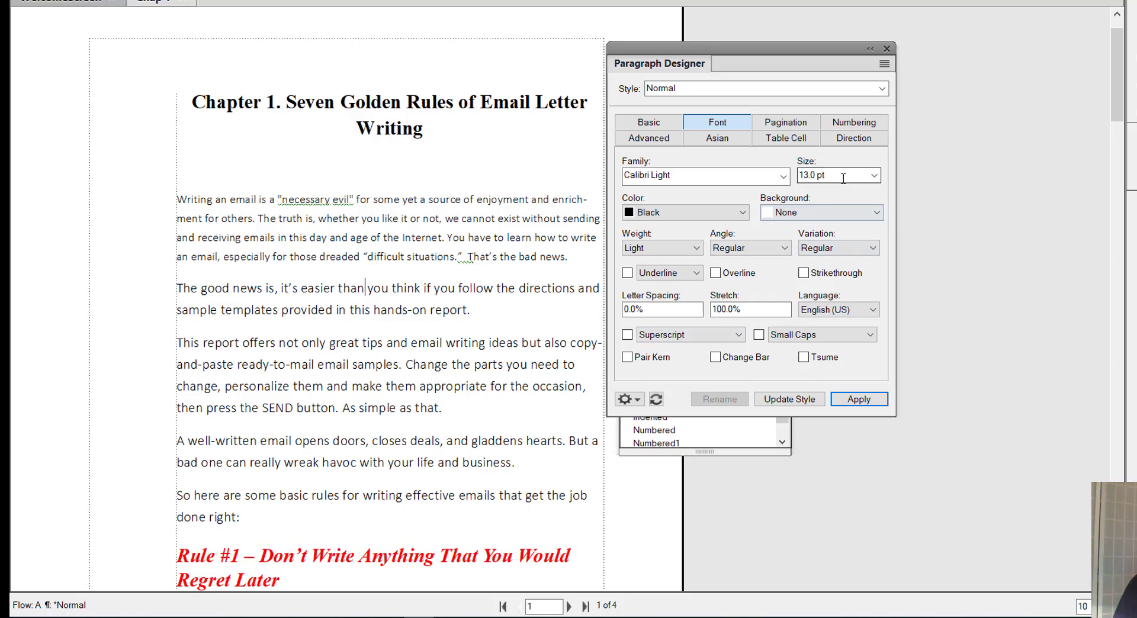
drag(843, 178, 792, 177)
click(714, 88)
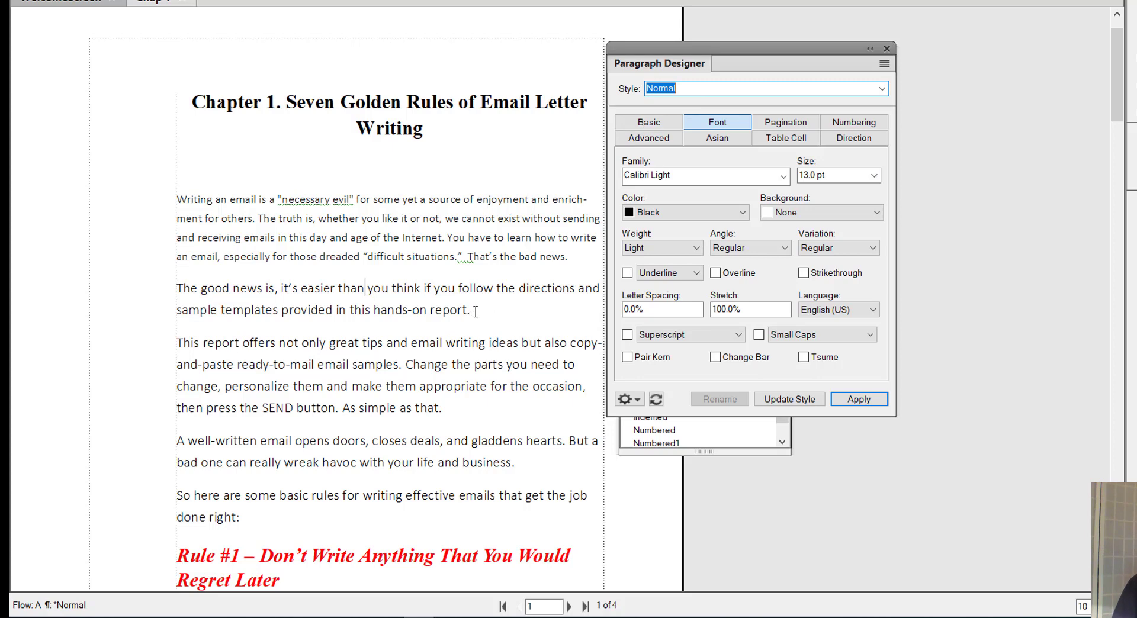
Select the intro paragraphs, set their size to 11 pt, and update the Normal format for all paragraphs.
click(421, 294)
drag(573, 257, 545, 257)
drag(463, 256, 147, 198)
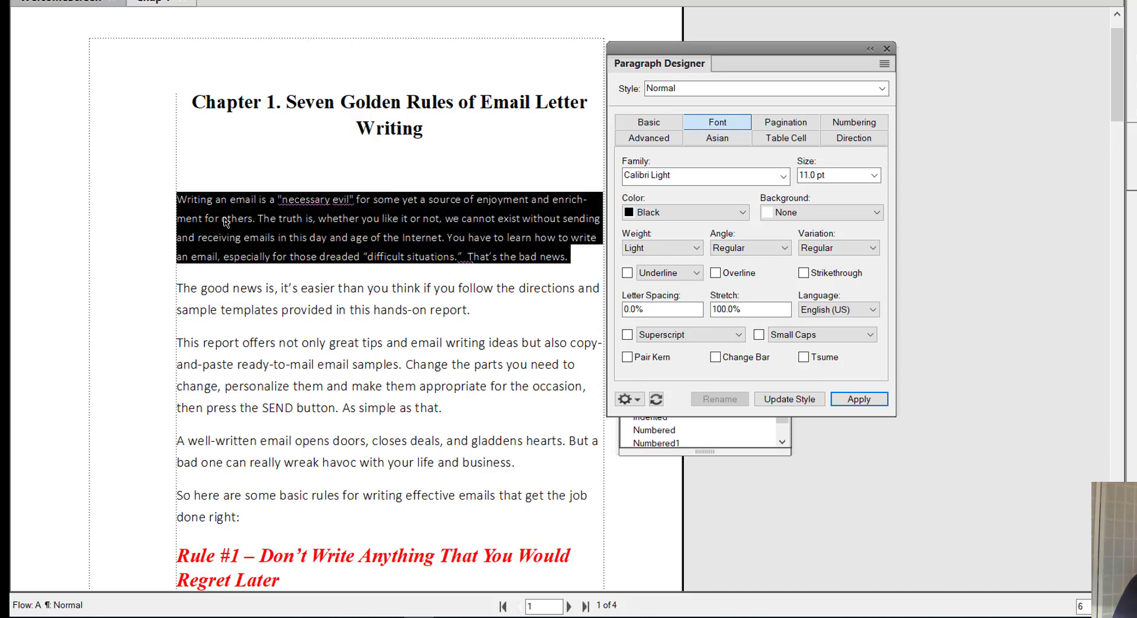
drag(240, 517, 143, 287)
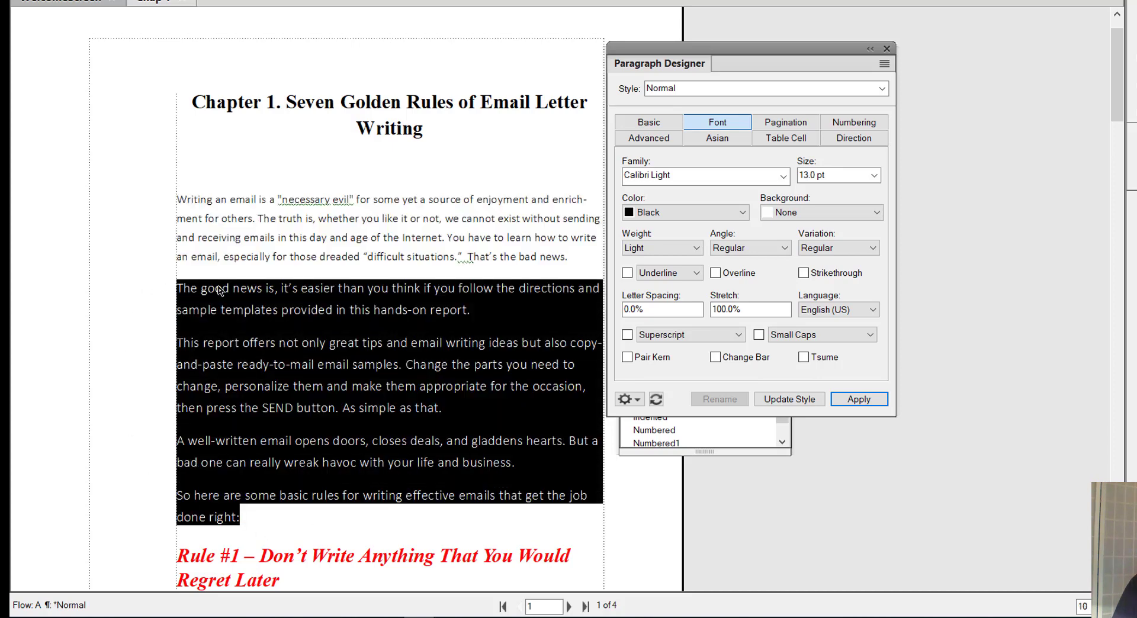
click(873, 175)
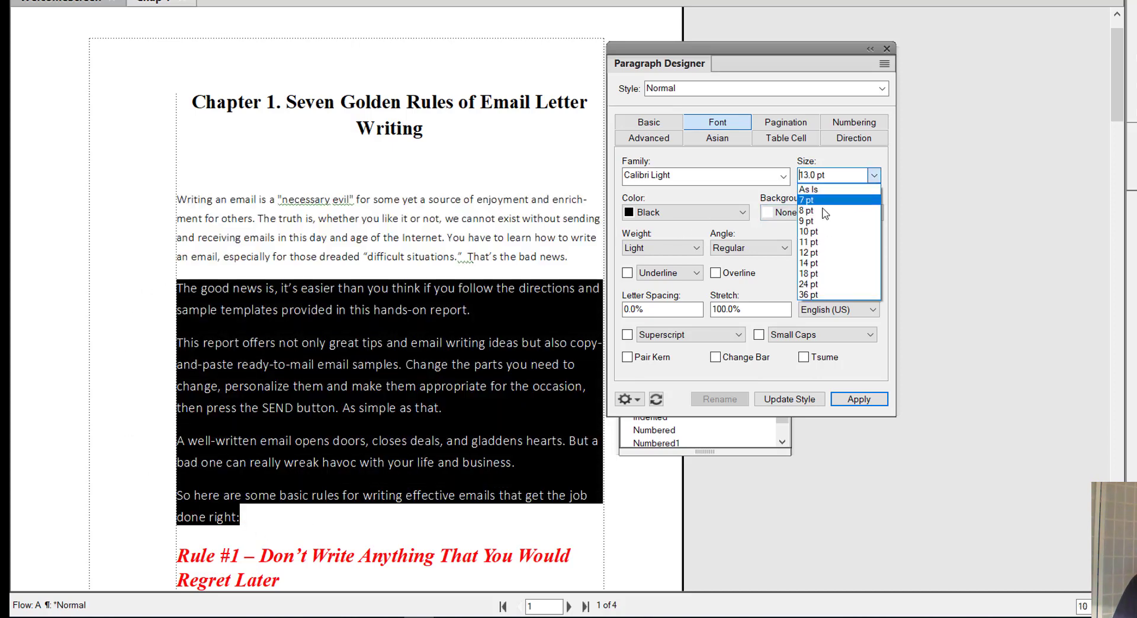
click(808, 242)
click(778, 401)
click(538, 286)
click(563, 247)
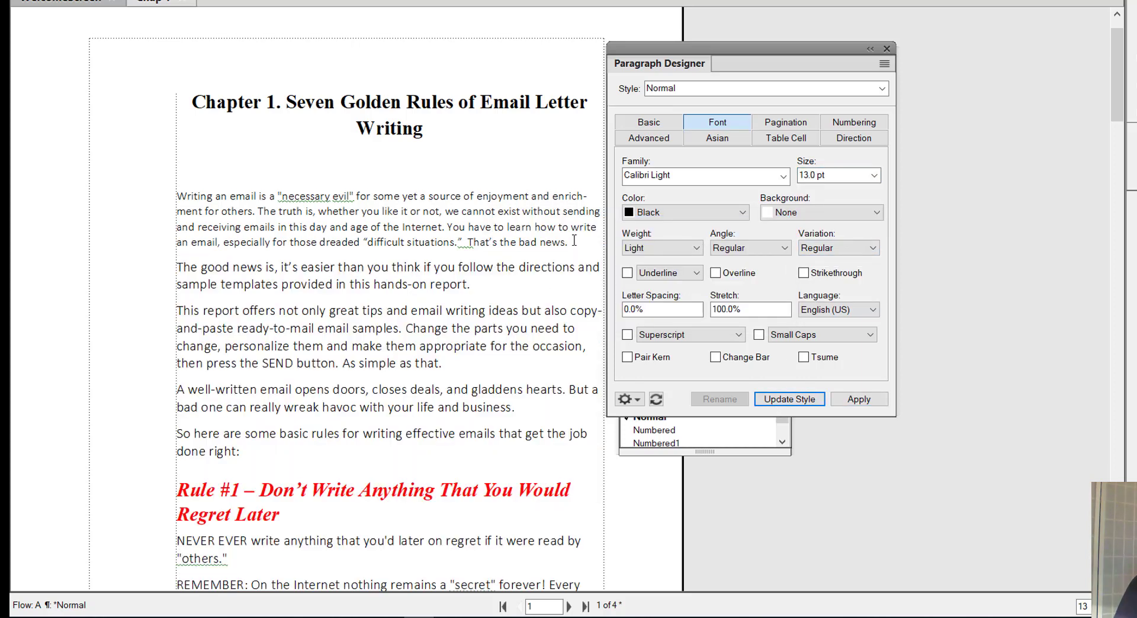
click(463, 170)
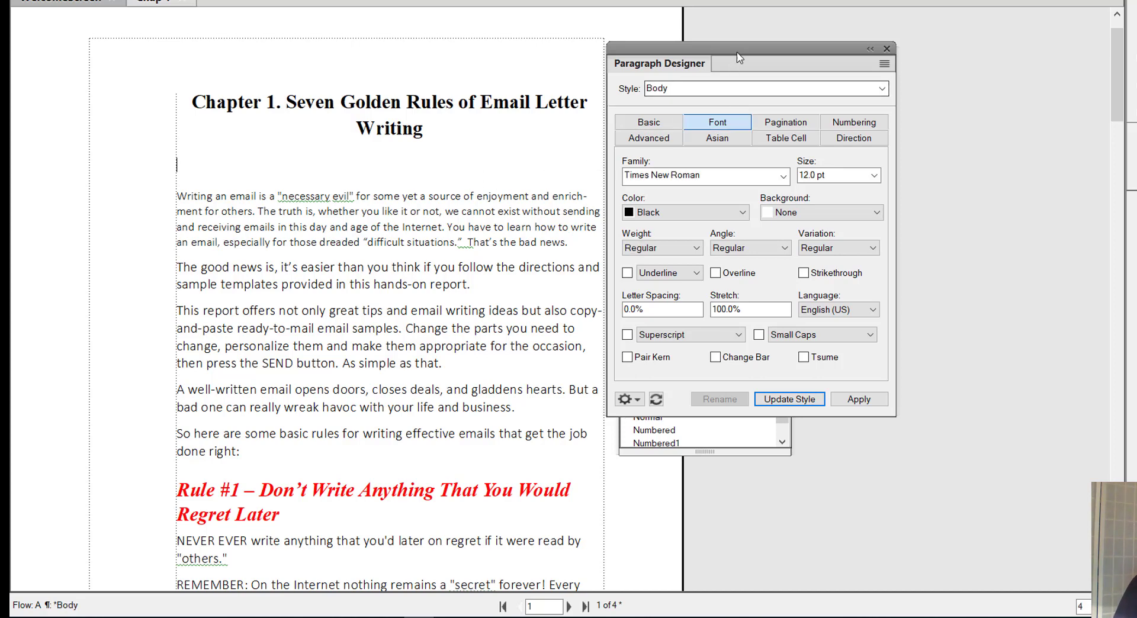
Move the Paragraph Designer aside and enter 'TABLE OF CONTENTS' under the title, followed by a new empty line.
drag(737, 51, 794, 52)
drag(877, 64, 1038, 76)
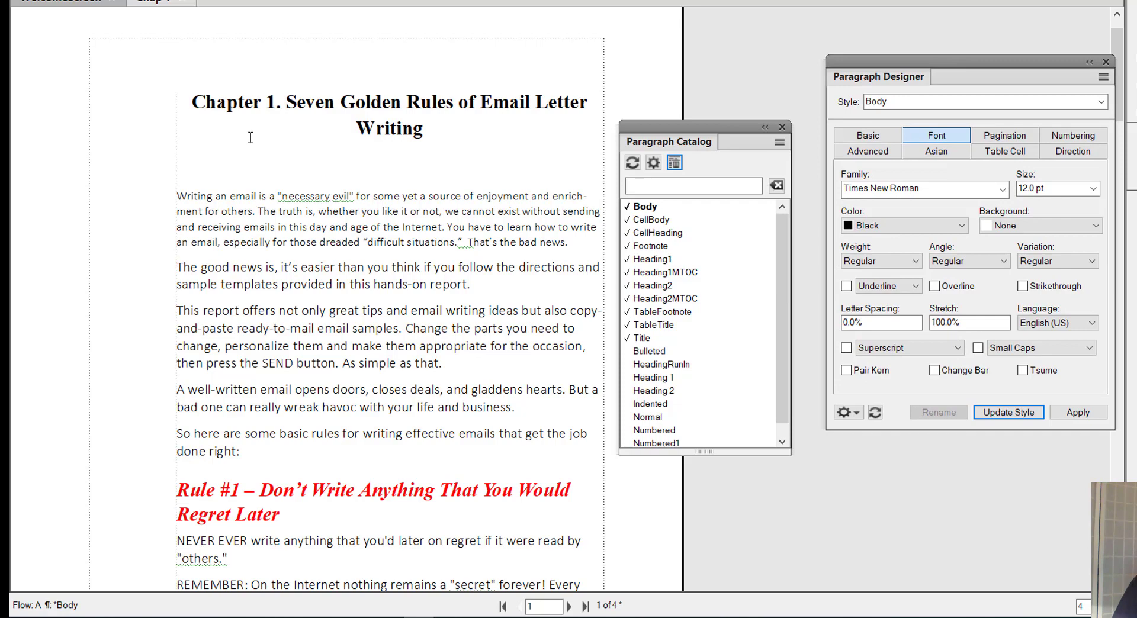
text(TABLE )
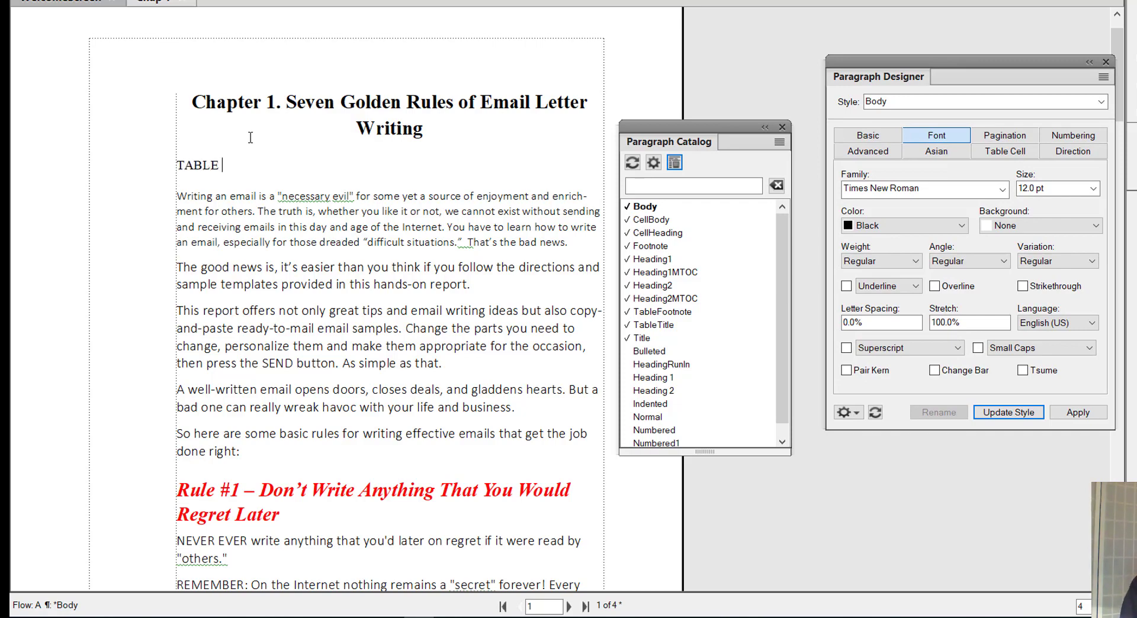
text(OF CONTENTS)
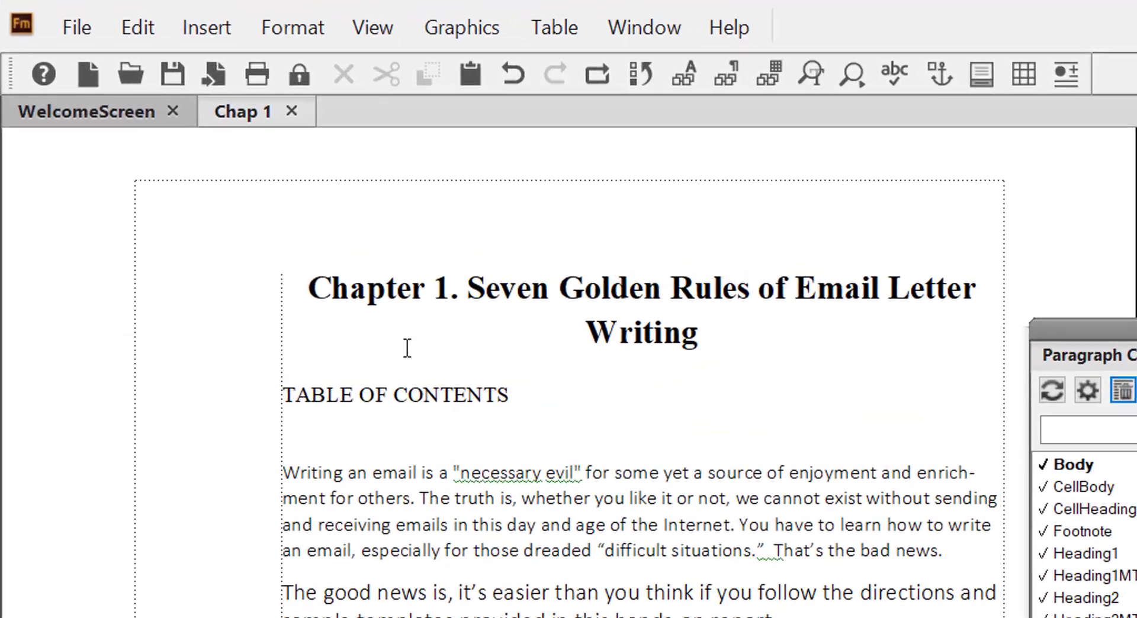
key(Return)
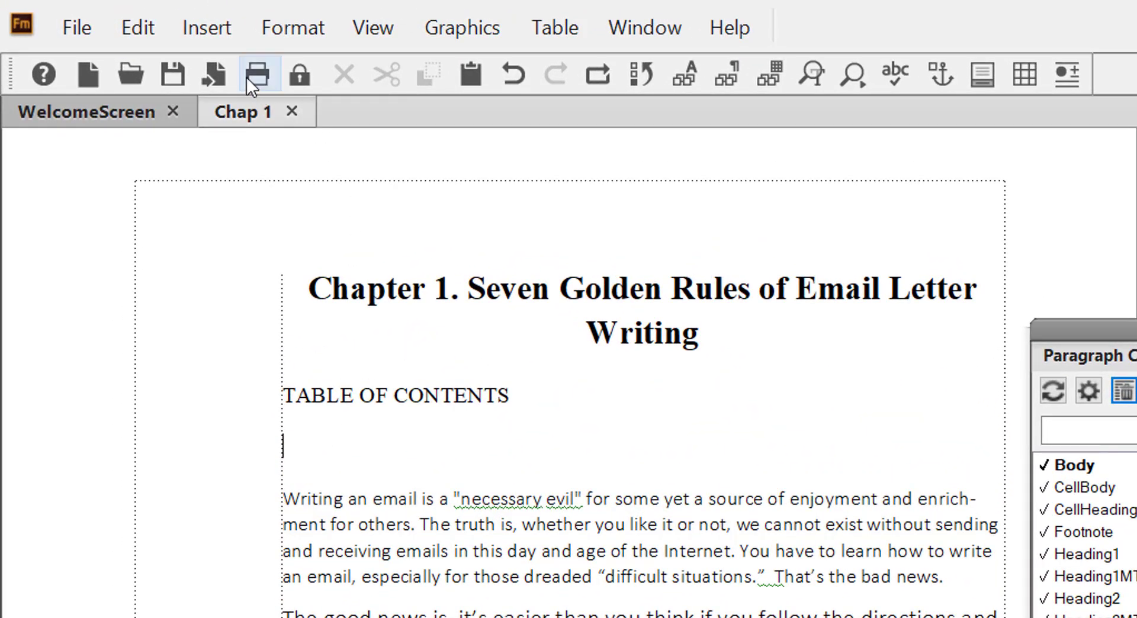
Insert a mini TOC that includes only Heading2 entries and has hypertext links enabled.
click(212, 32)
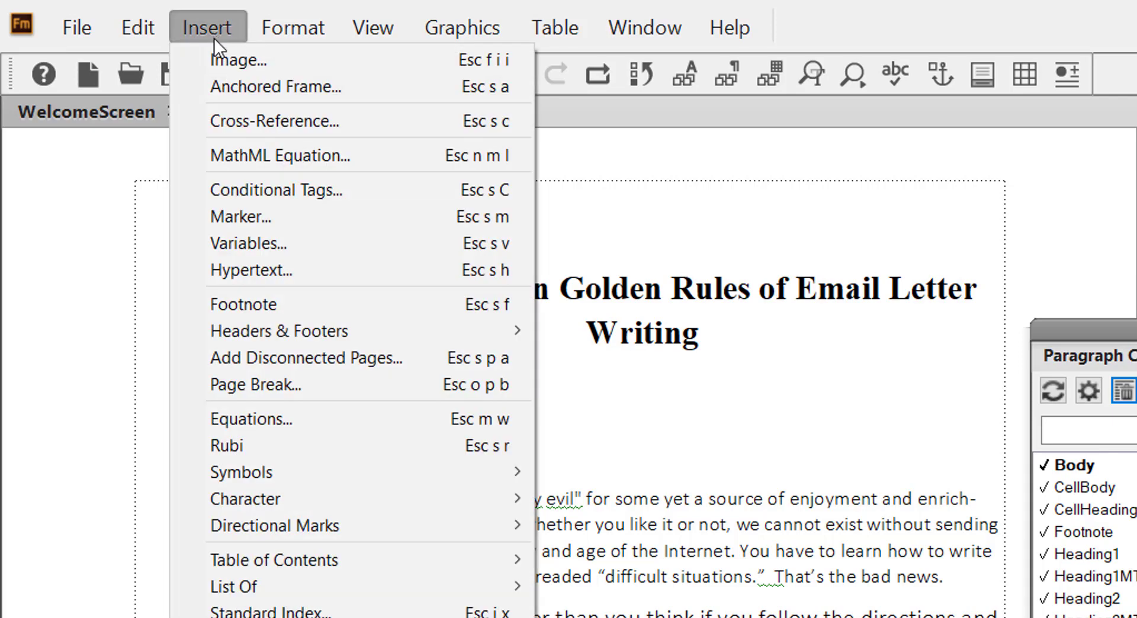
mouse_move(286, 556)
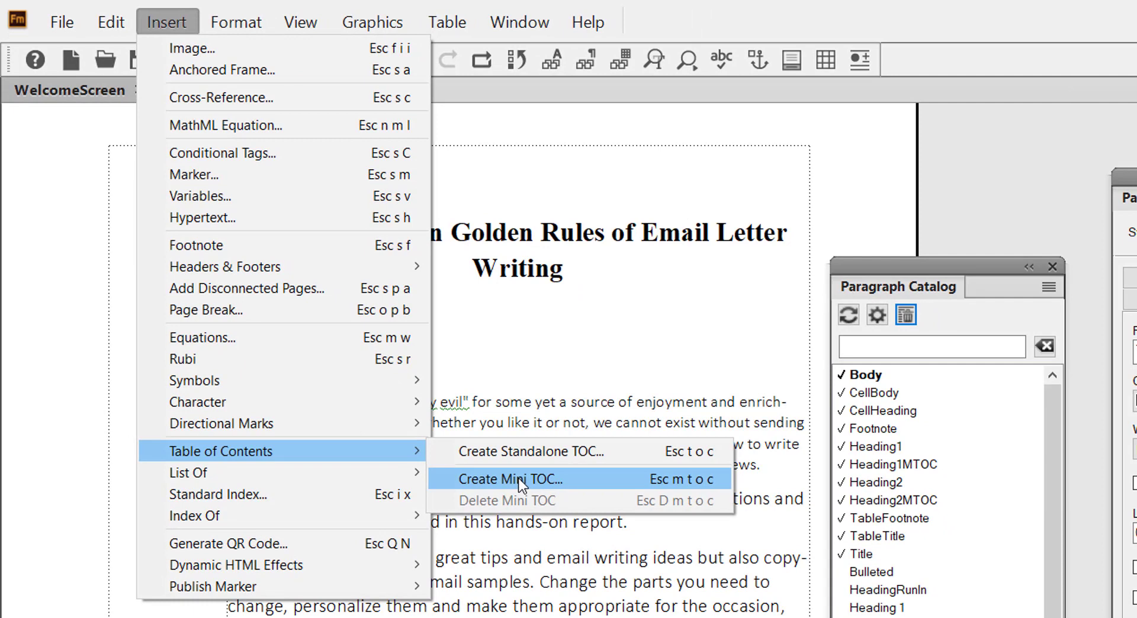
click(518, 478)
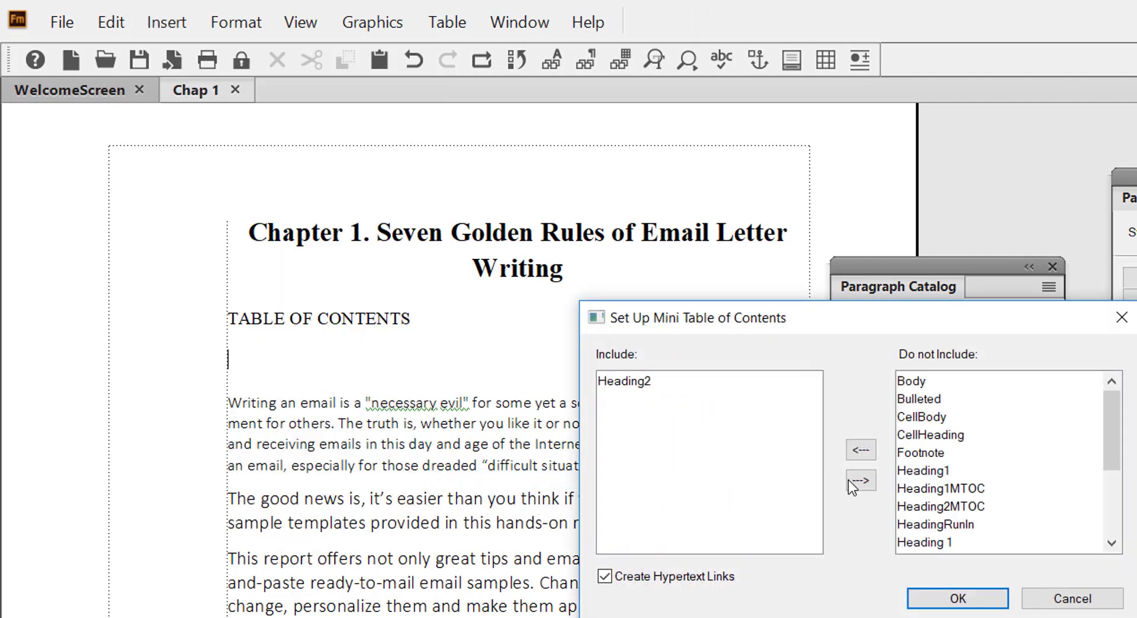
click(915, 471)
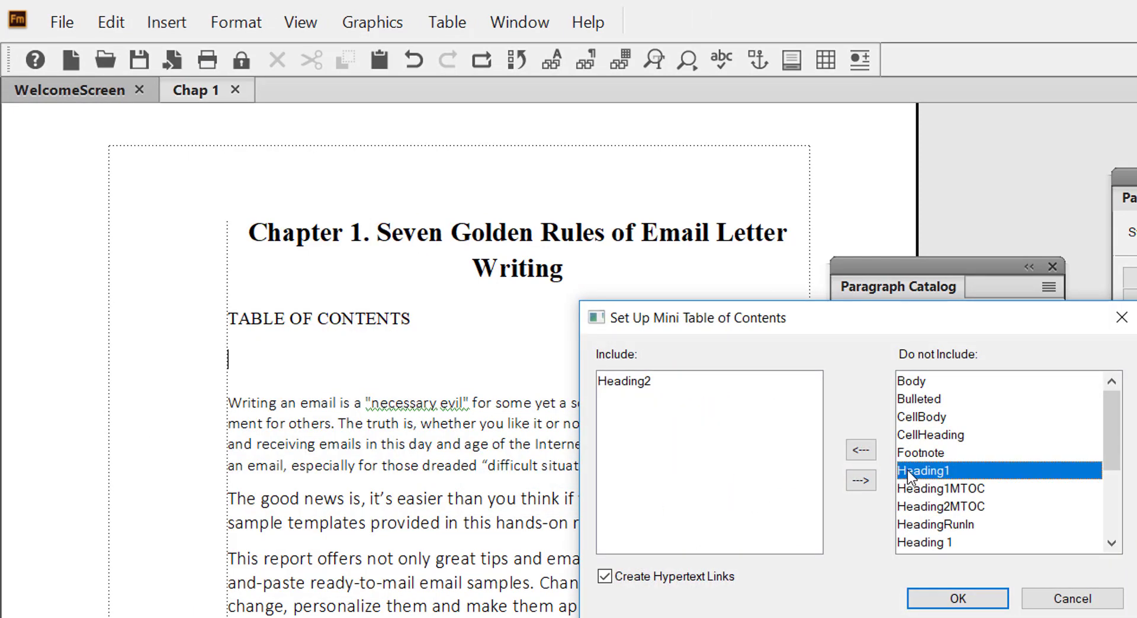
click(861, 451)
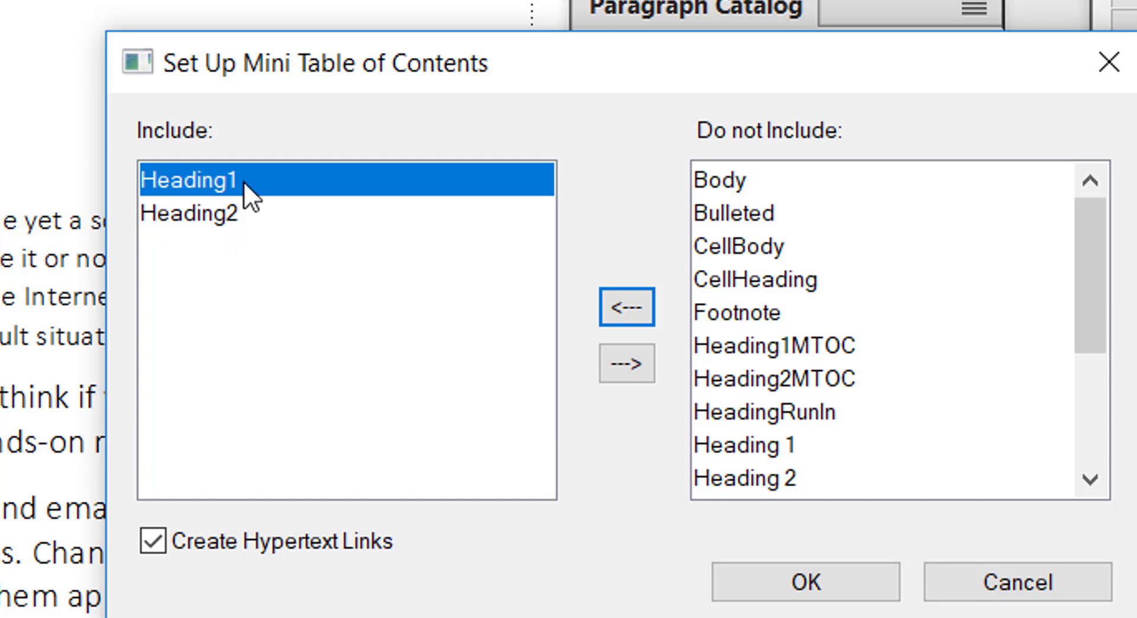
click(627, 362)
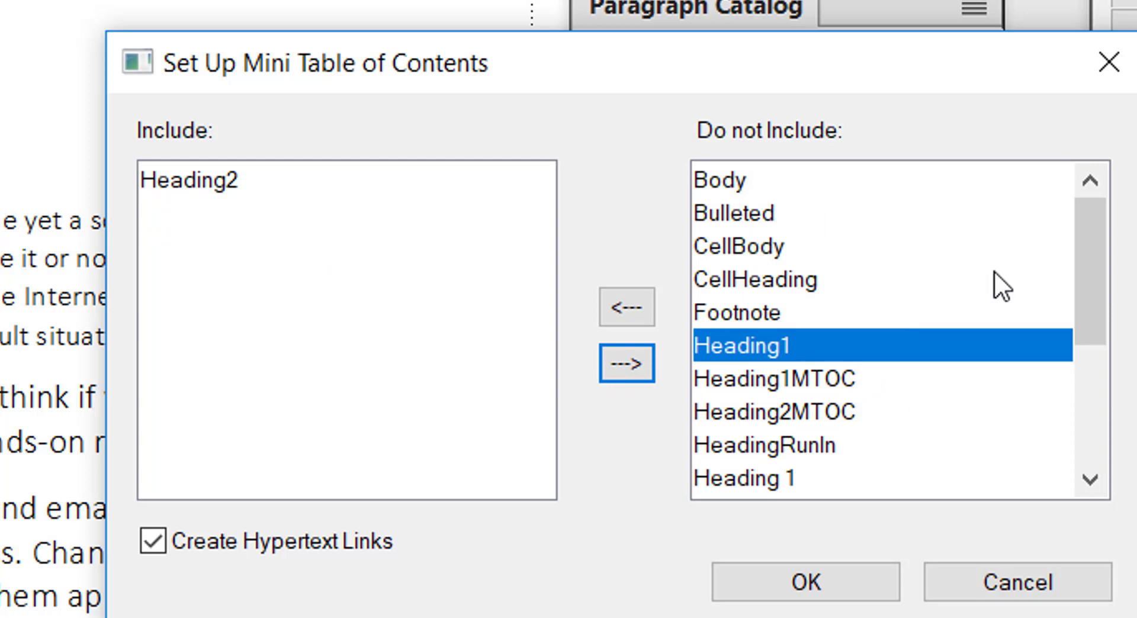
drag(1086, 255, 1060, 173)
click(210, 187)
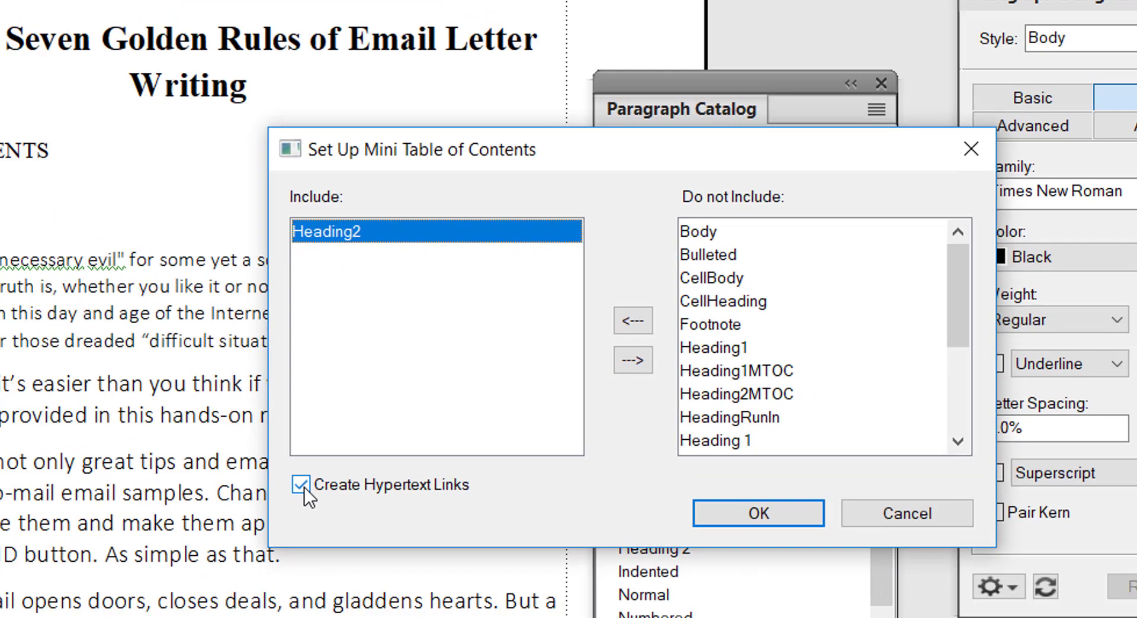
click(301, 486)
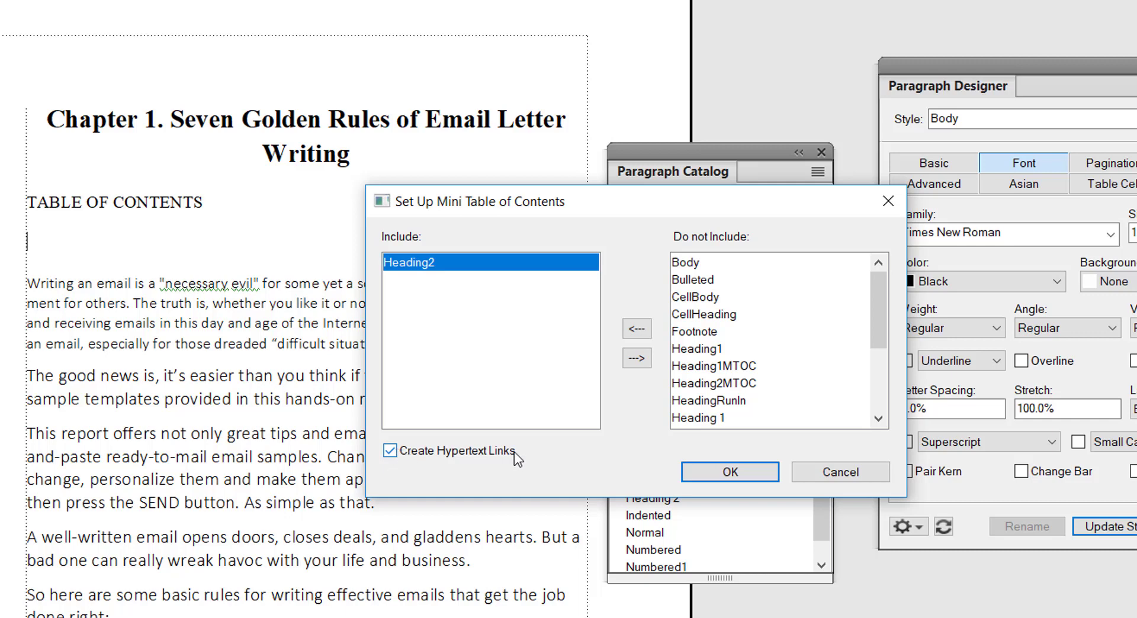
click(709, 474)
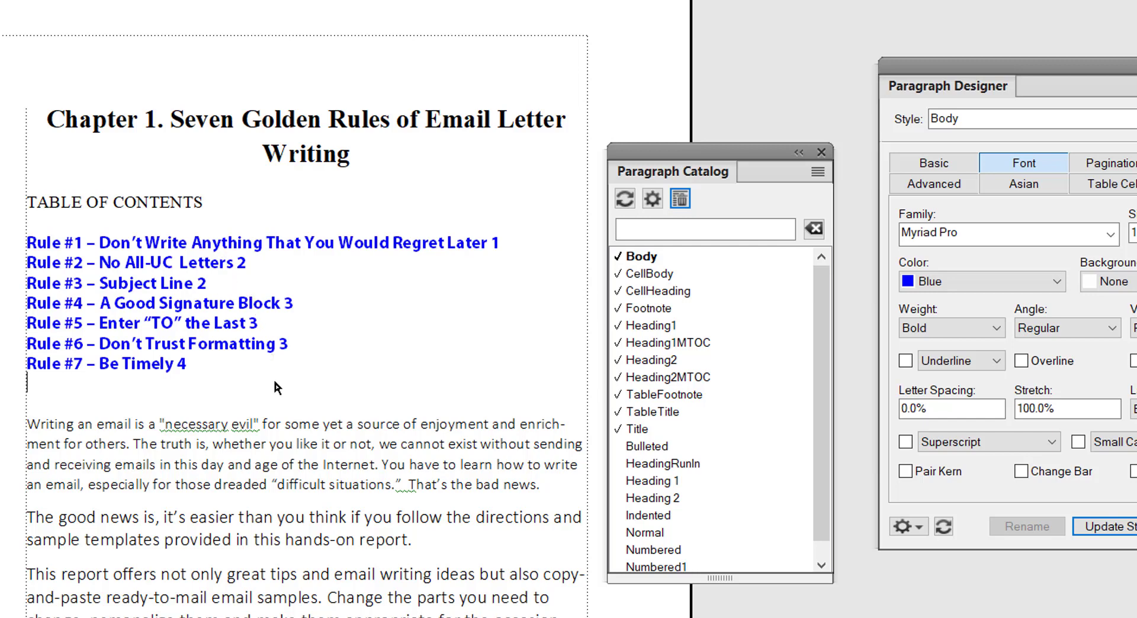
Follow the Rule #4 mini TOC link to its heading, then scroll to the Rule #7 section.
key(ctrl+alt)
ctrl+alt+click(183, 309)
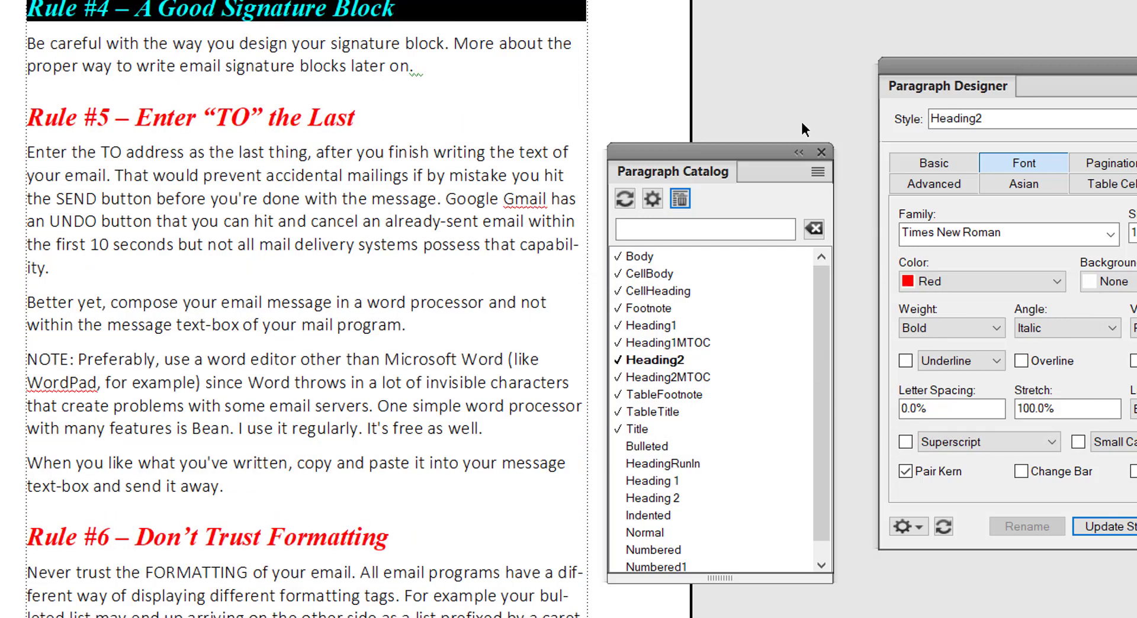
drag(1072, 70, 1043, 70)
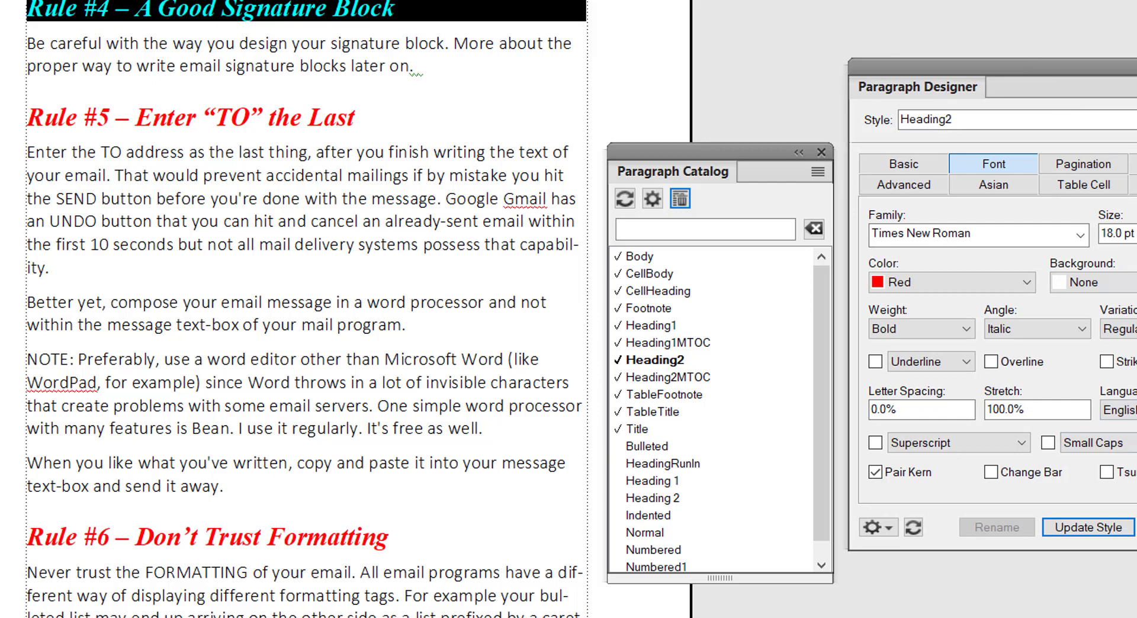
scroll(266, 469, up, 15)
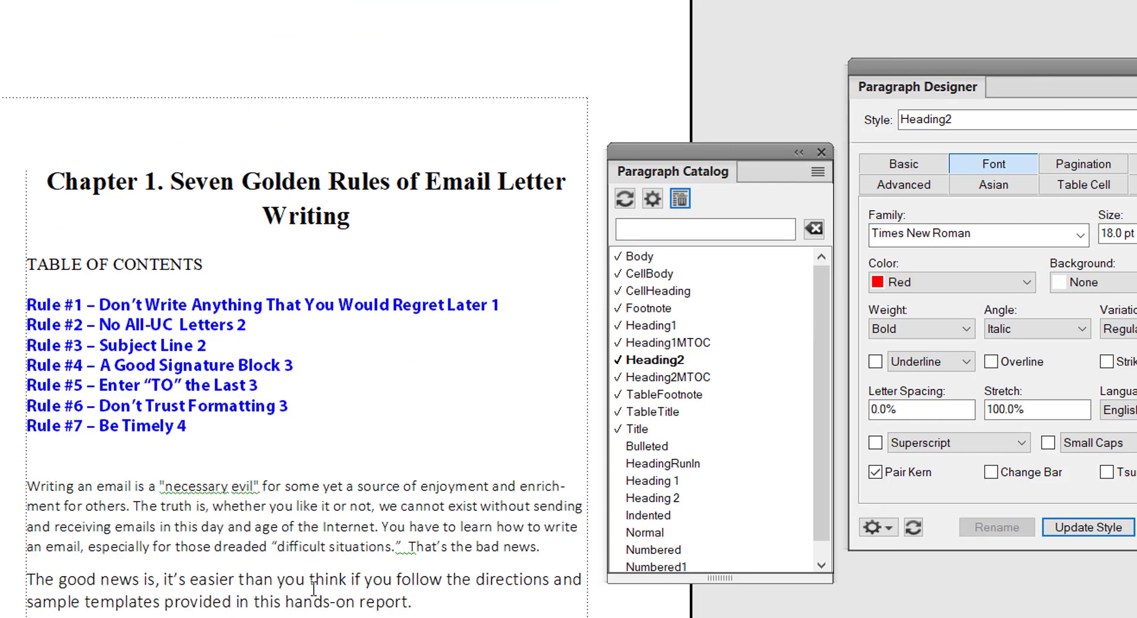
click(252, 444)
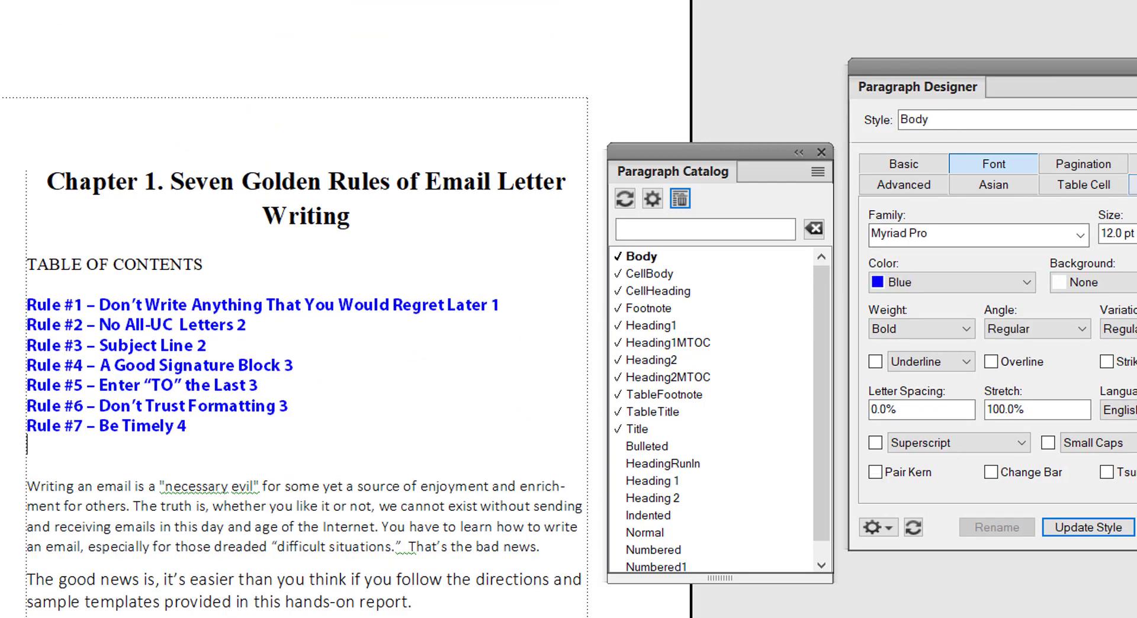
scroll(508, 542, down, 20)
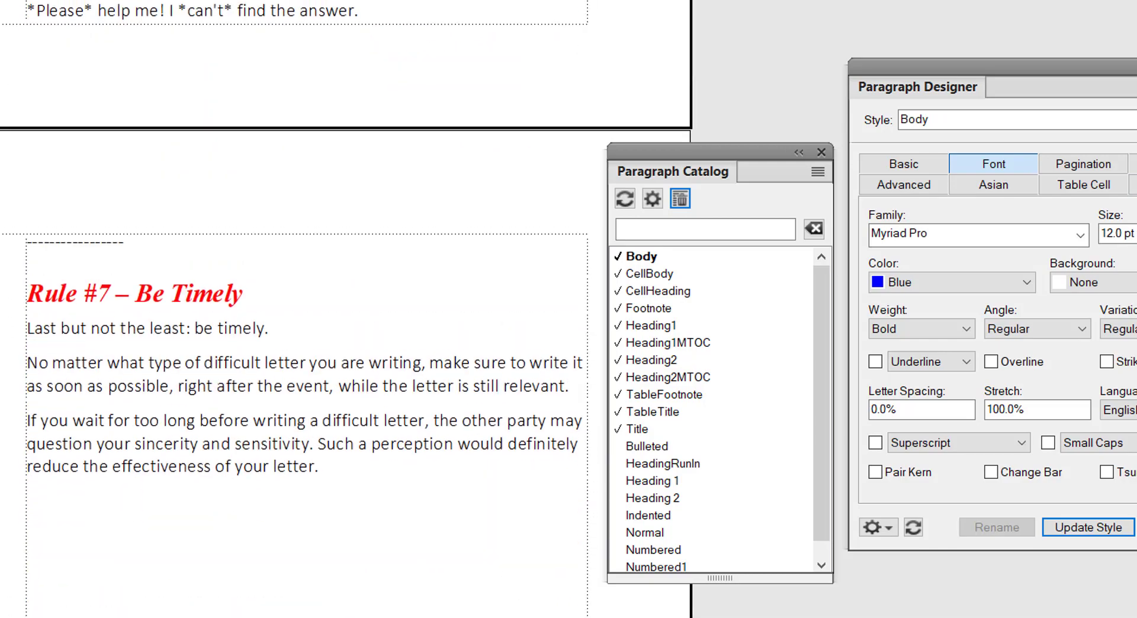
Type 'Rule #8 - Conclusion' after the Rule #7 text and apply the Heading2 format.
click(398, 522)
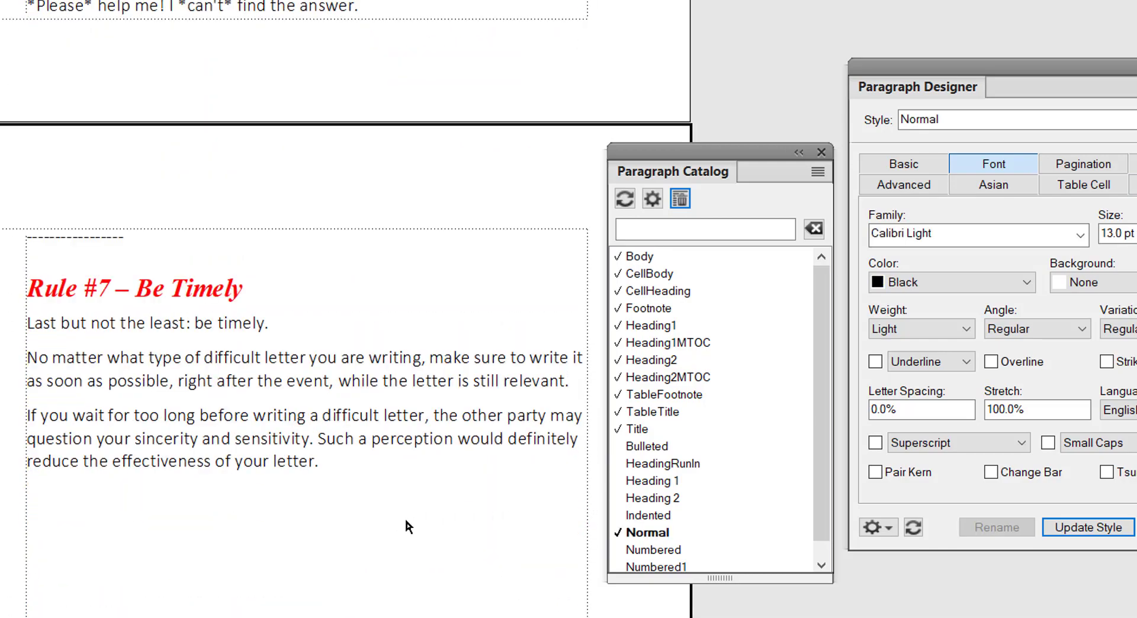
text(Rule #8 - COnclusion)
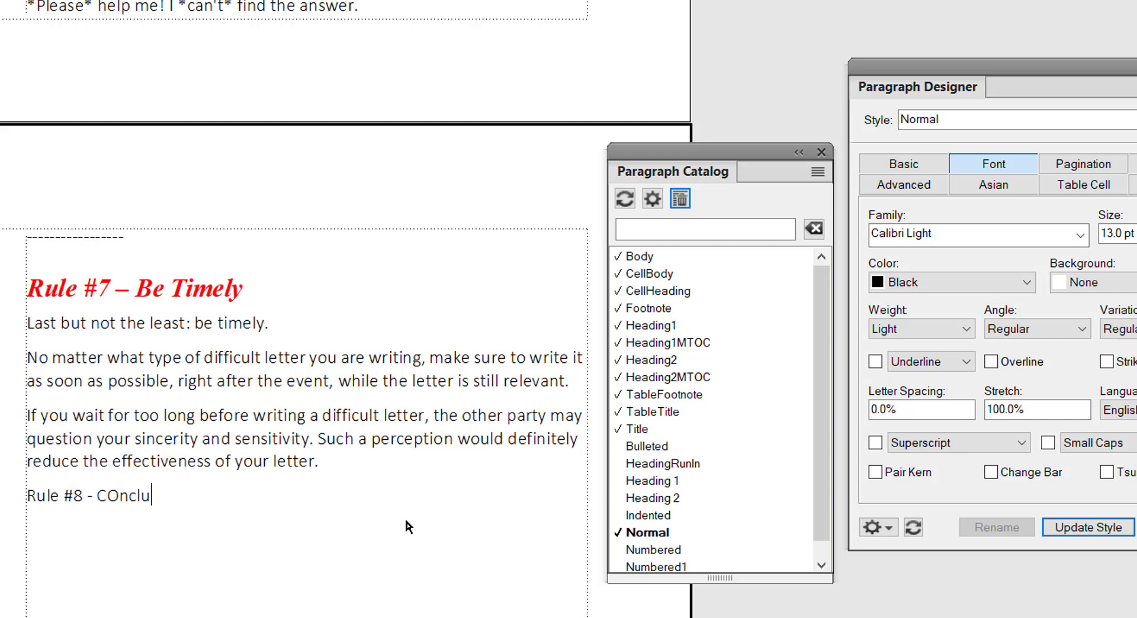
key(BackSpace)
key(BackSpace)
key(BackSpace)
key(BackSpace)
key(BackSpace)
key(BackSpace)
key(BackSpace)
key(BackSpace)
key(BackSpace)
text(onclusion)
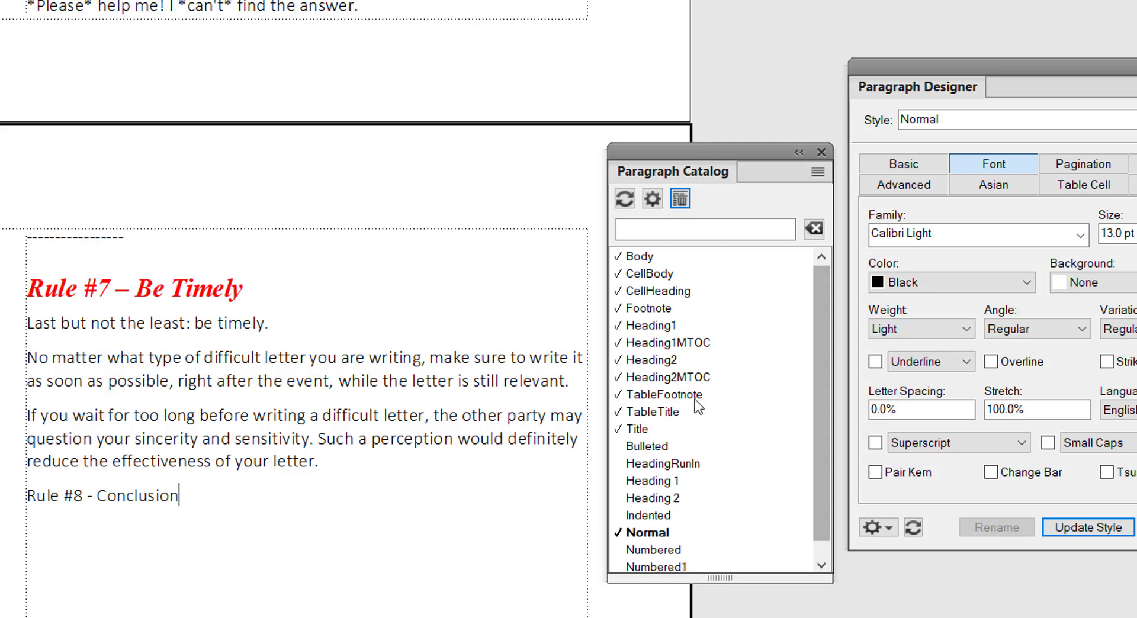
click(668, 361)
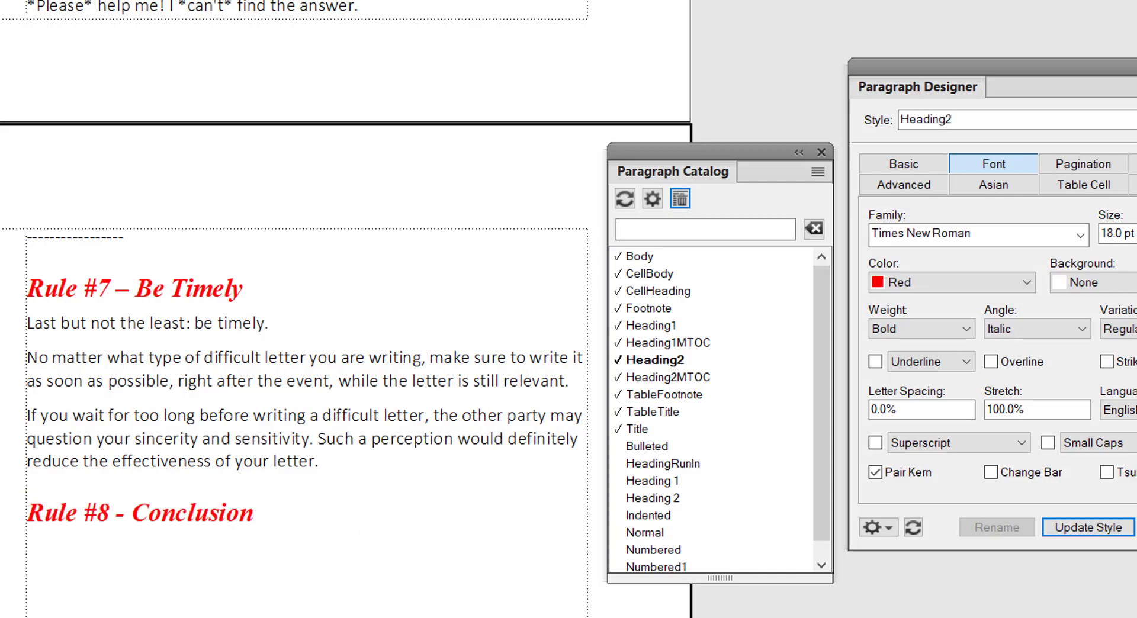
scroll(264, 463, up, 20)
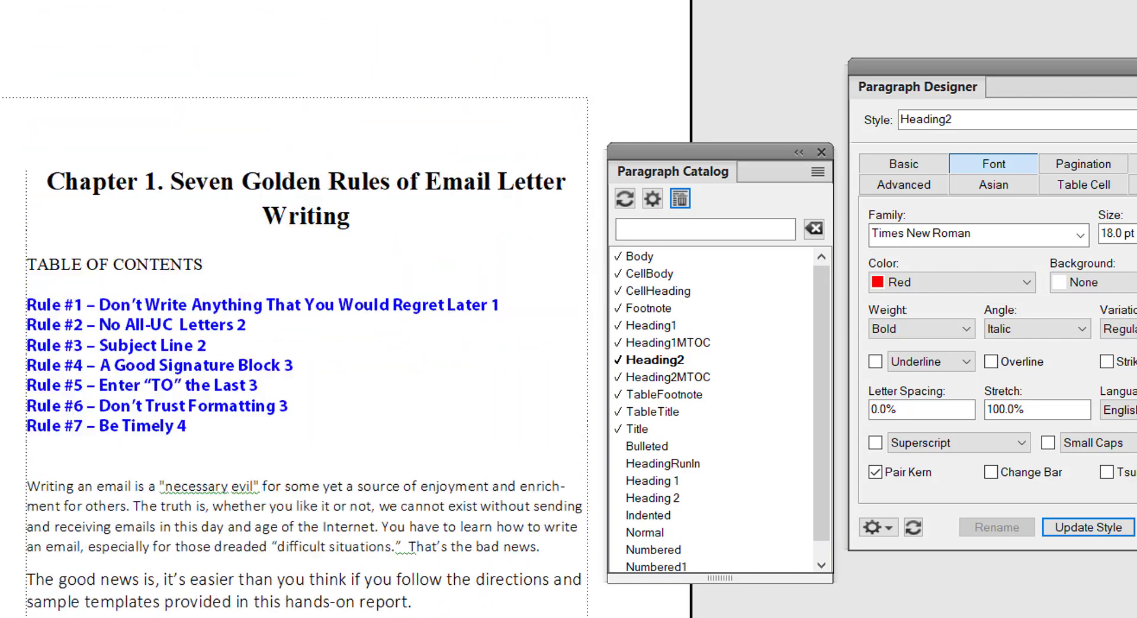
Update the mini TOC to add the Rule #8 - Conclusion entry and follow its link to verify it.
click(192, 425)
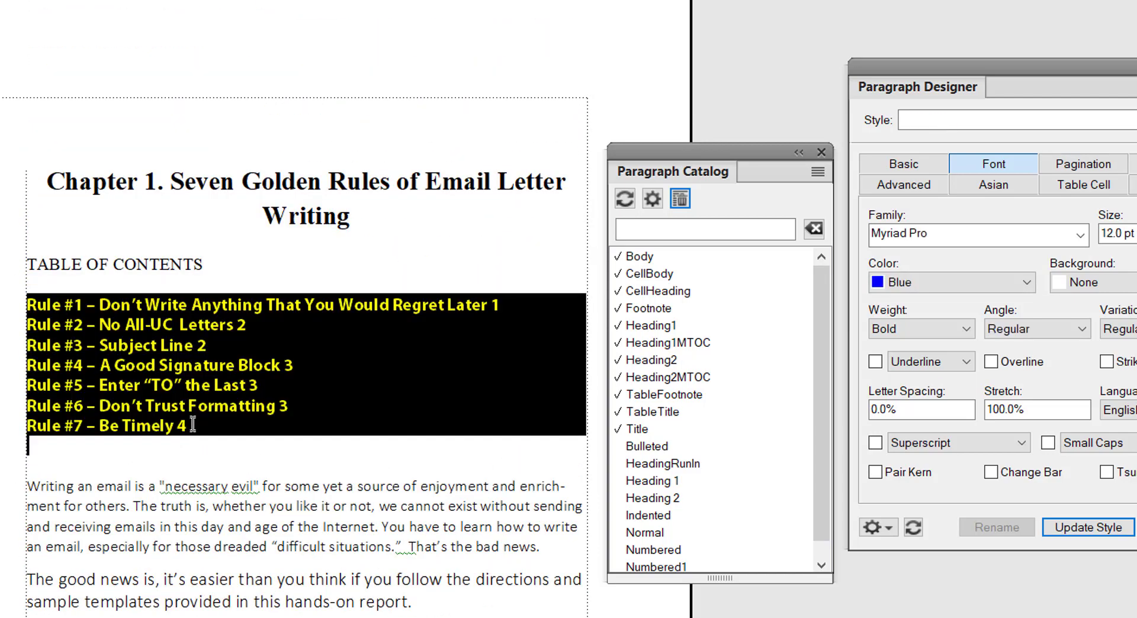
right_click(153, 367)
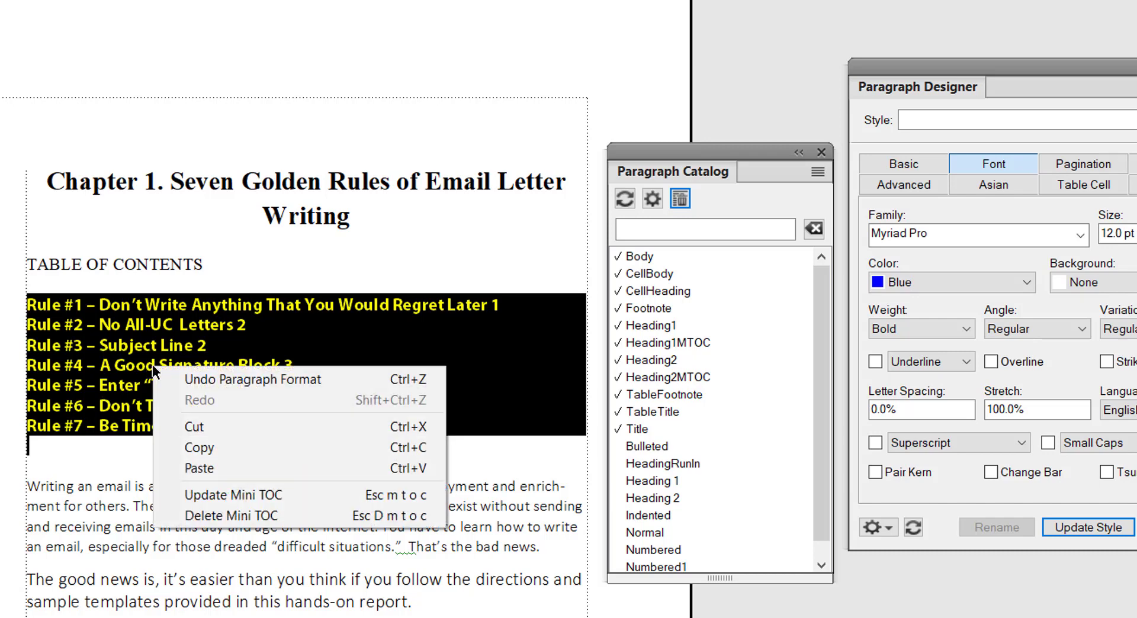
click(219, 497)
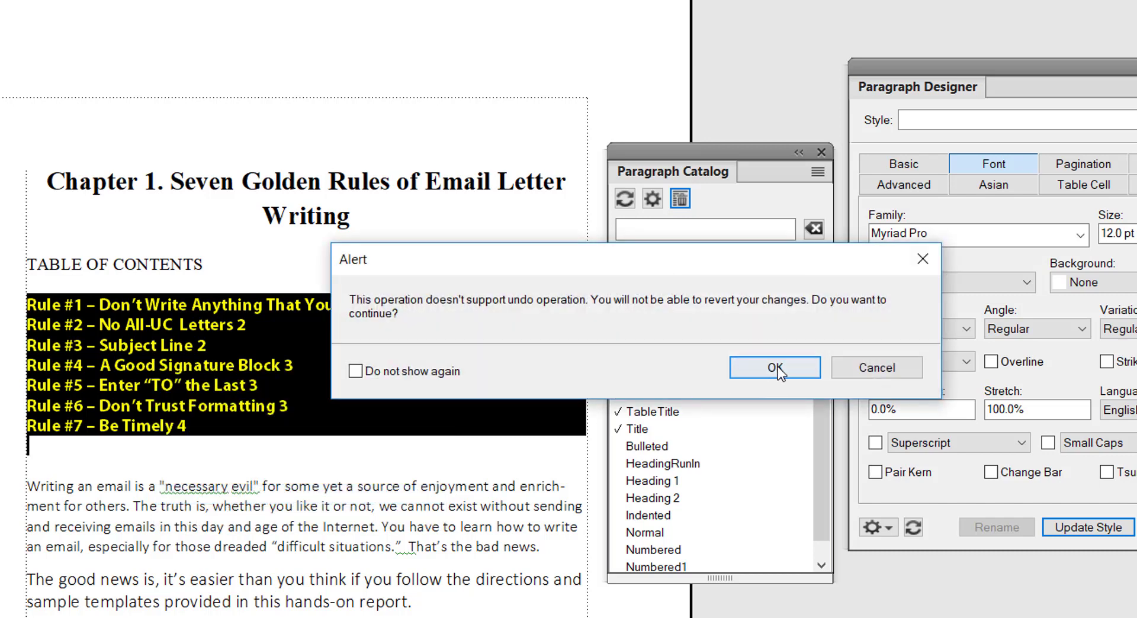
click(773, 367)
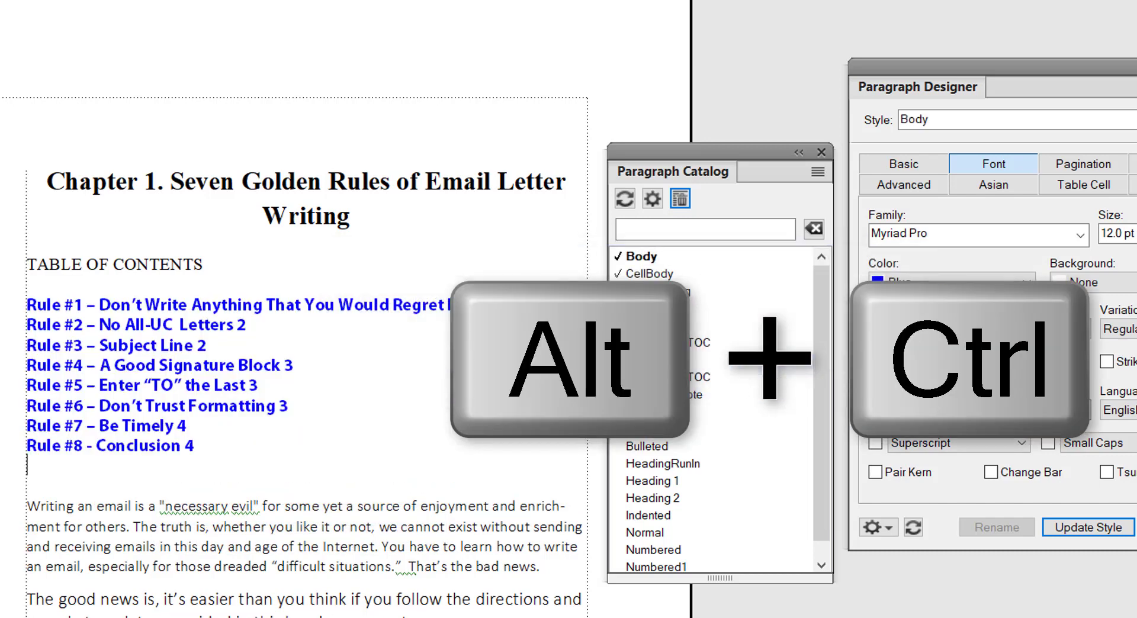
ctrl+alt+click(169, 448)
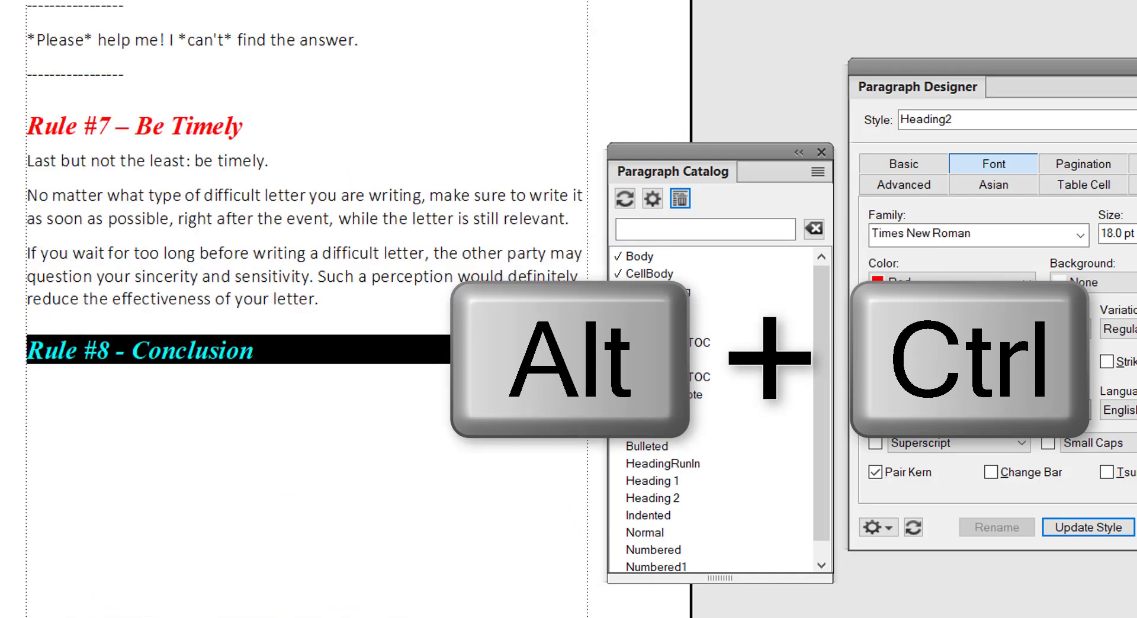
key(ctrl+Home)
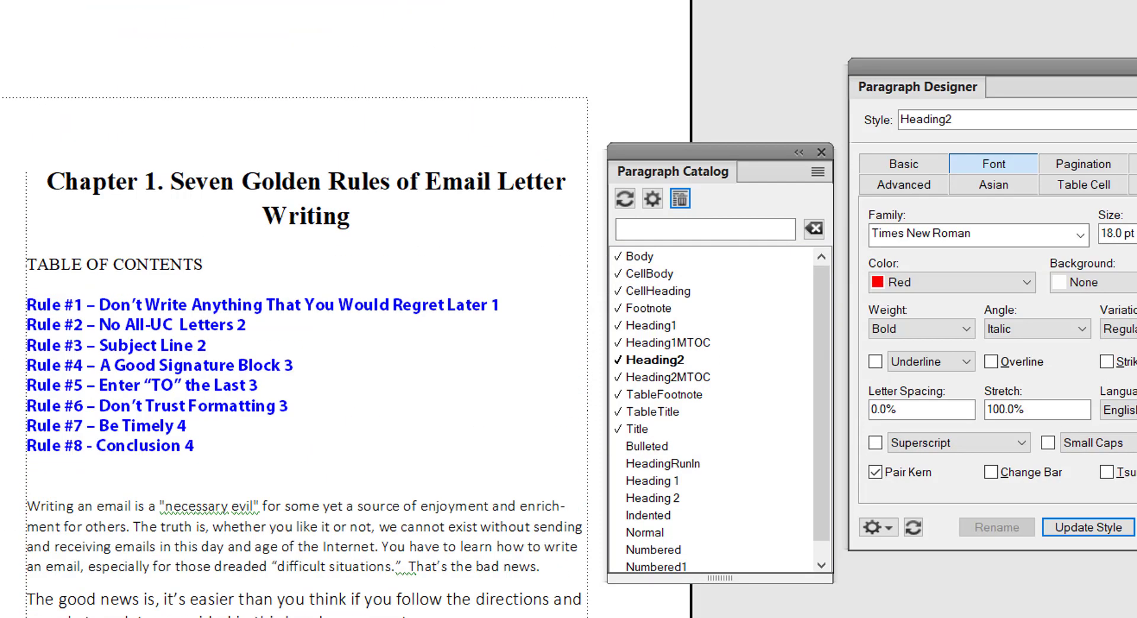
Select the TABLE OF CONTENTS heading text and make it bold with Ctrl+B.
click(217, 264)
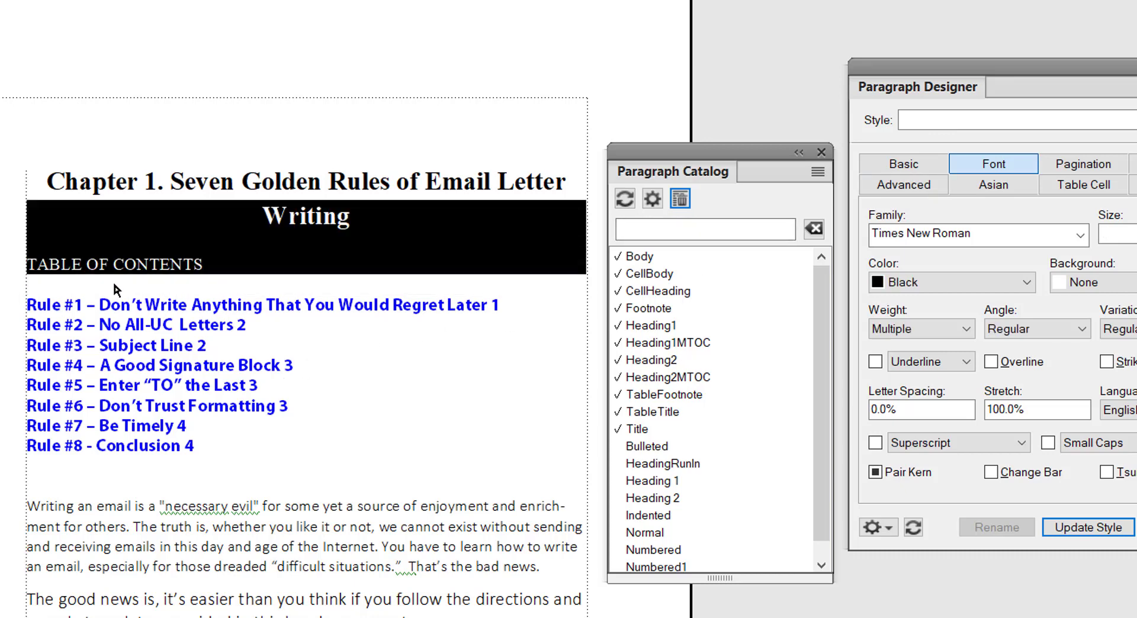
drag(217, 264, 31, 271)
key(ctrl+b)
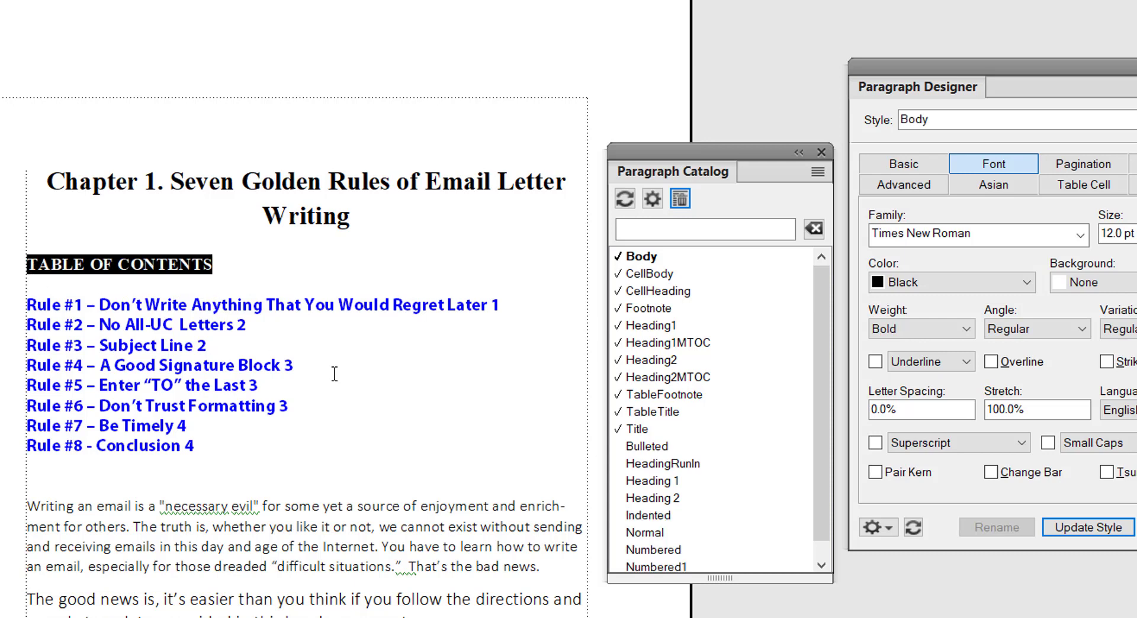
click(333, 417)
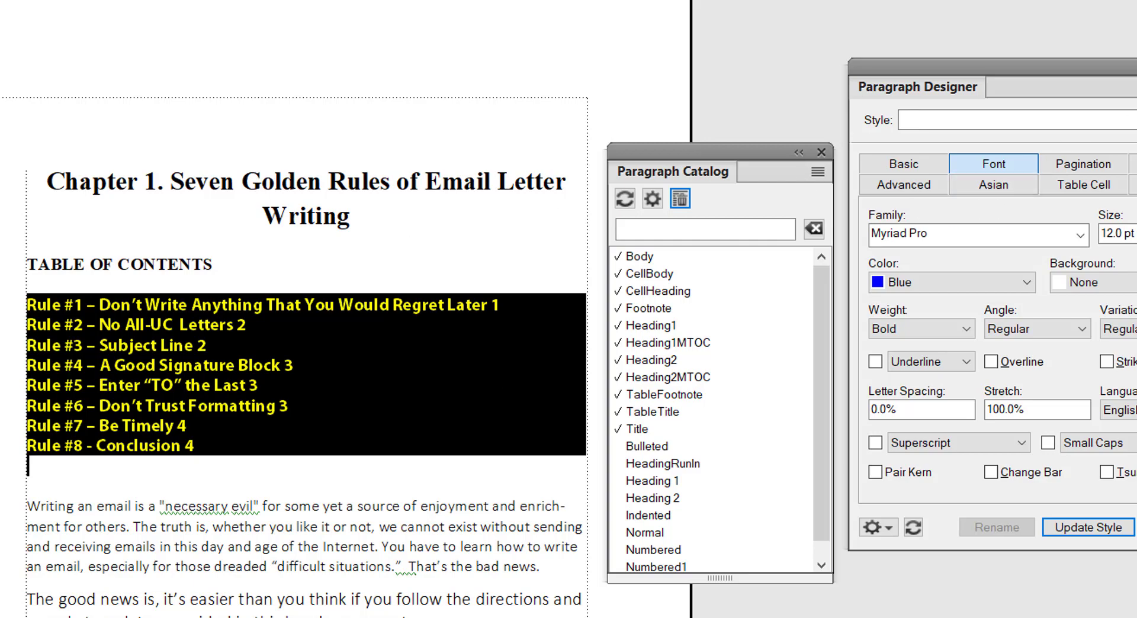
Give the Heading2MTOC format Magenta colour and the Noto Sans family, then apply it.
click(821, 153)
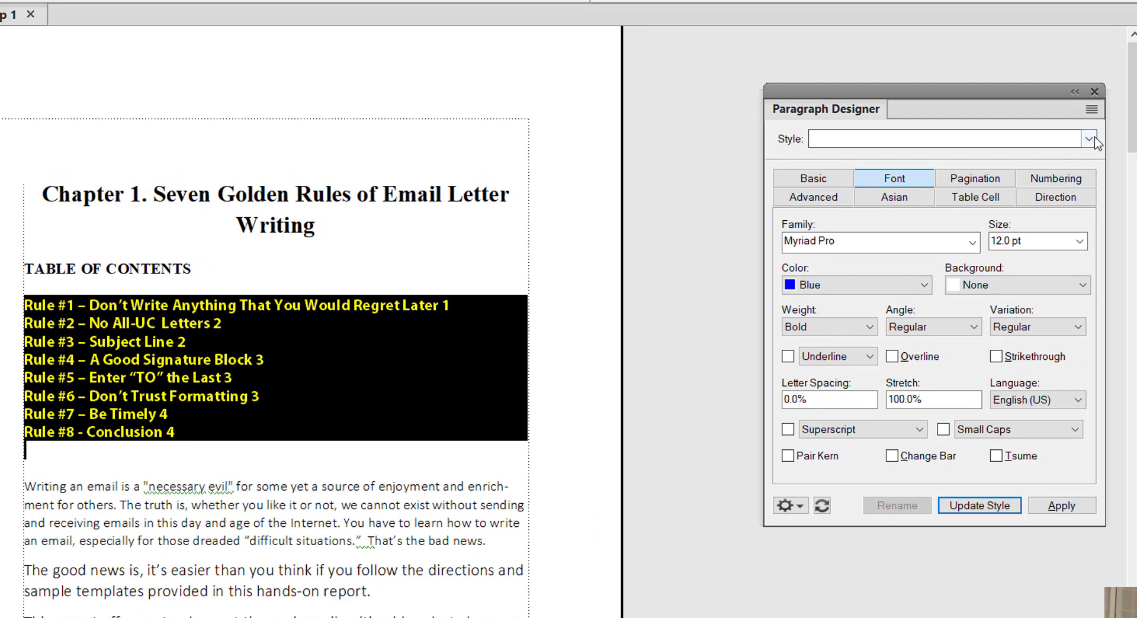
click(1090, 139)
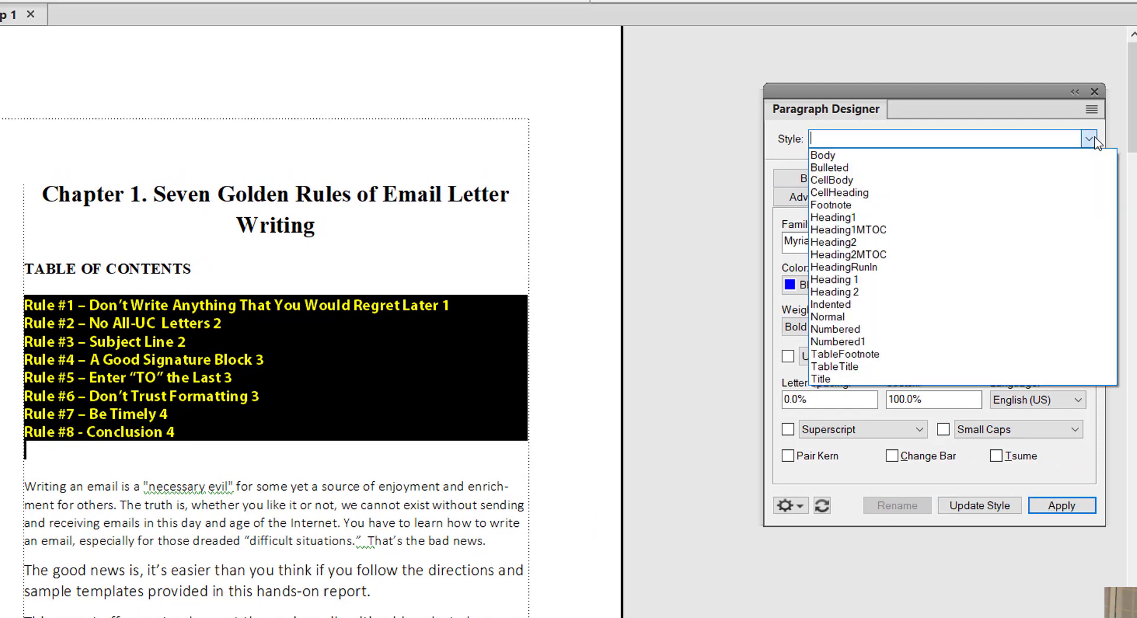
click(866, 256)
click(922, 286)
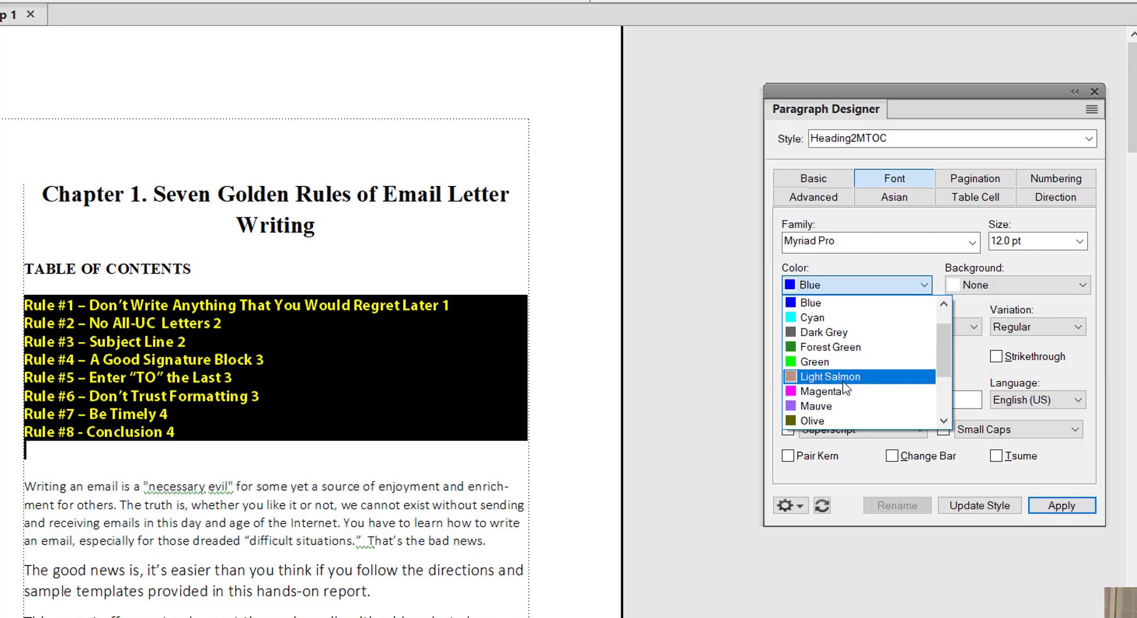
click(826, 392)
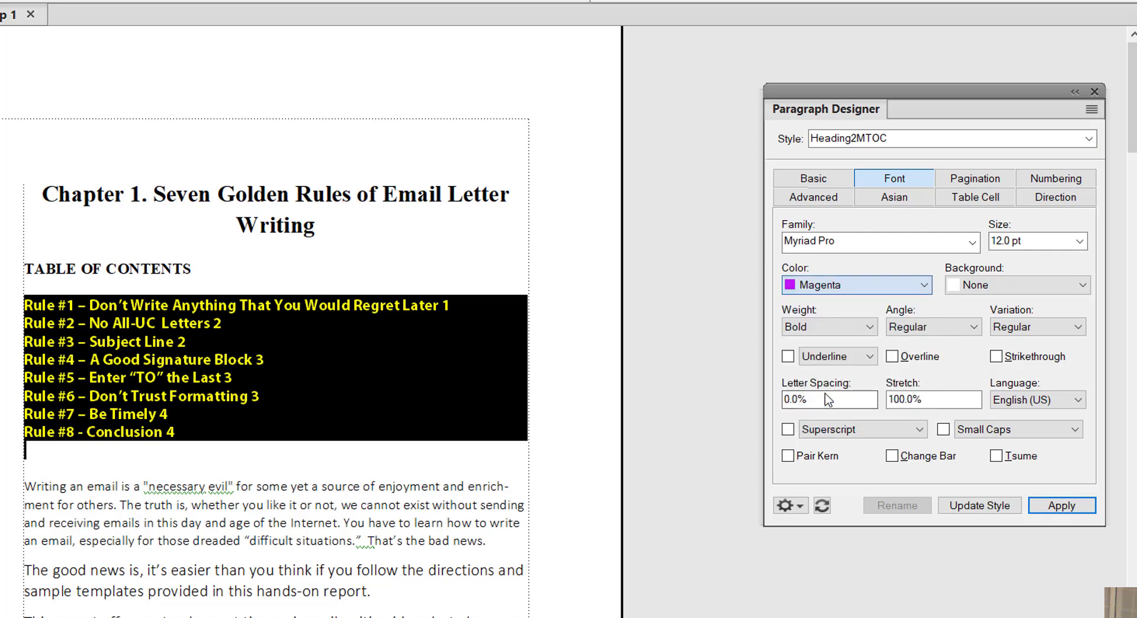
click(971, 242)
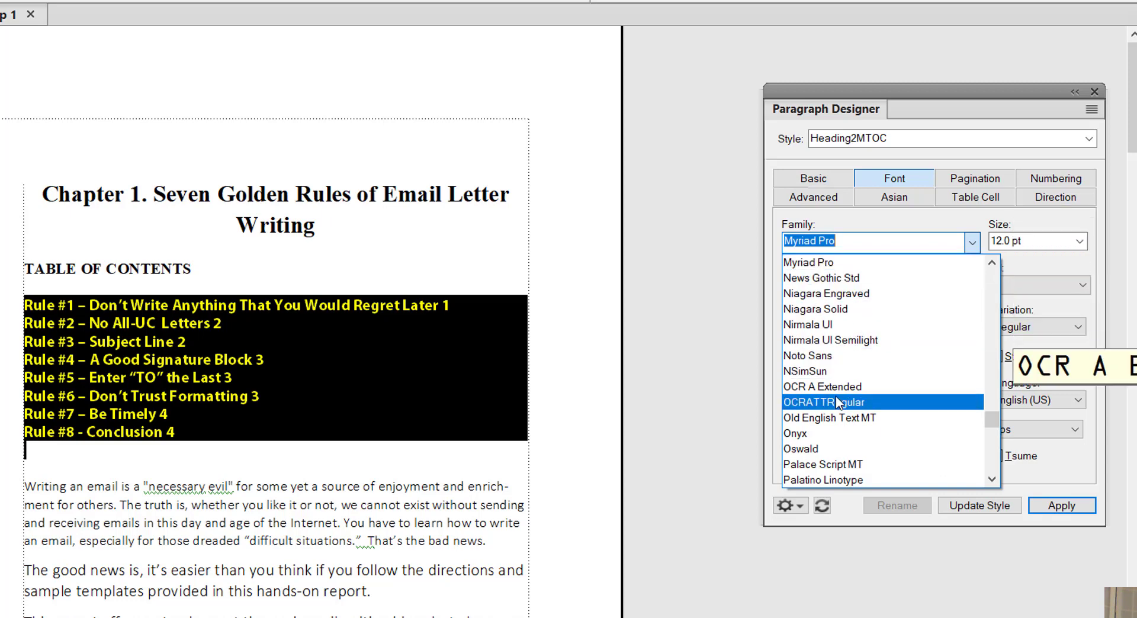
click(827, 356)
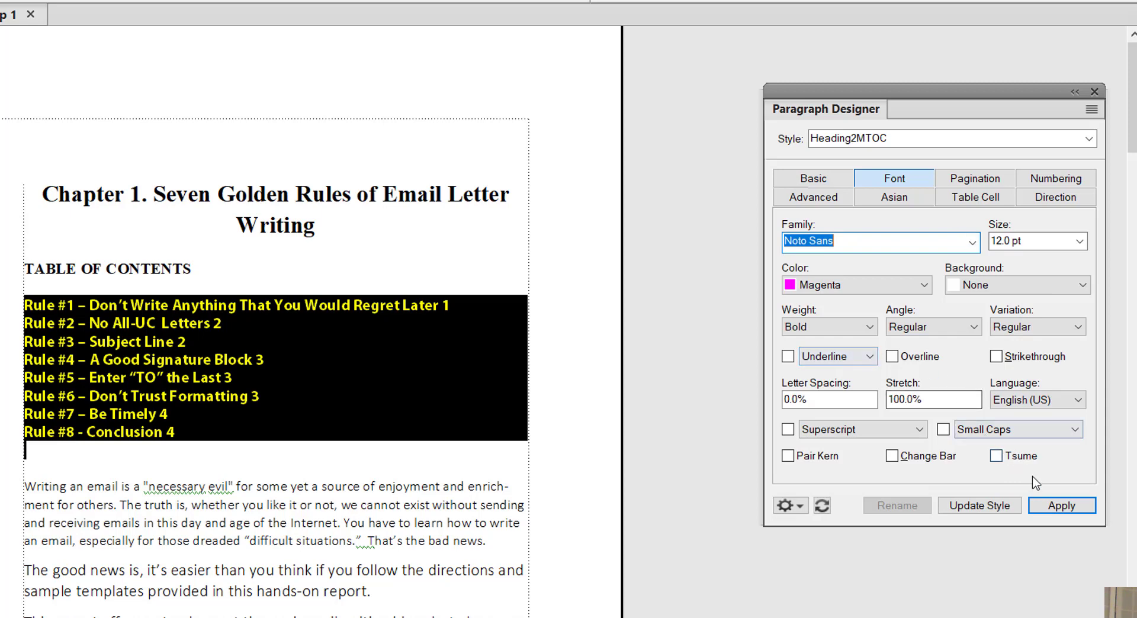
click(1047, 505)
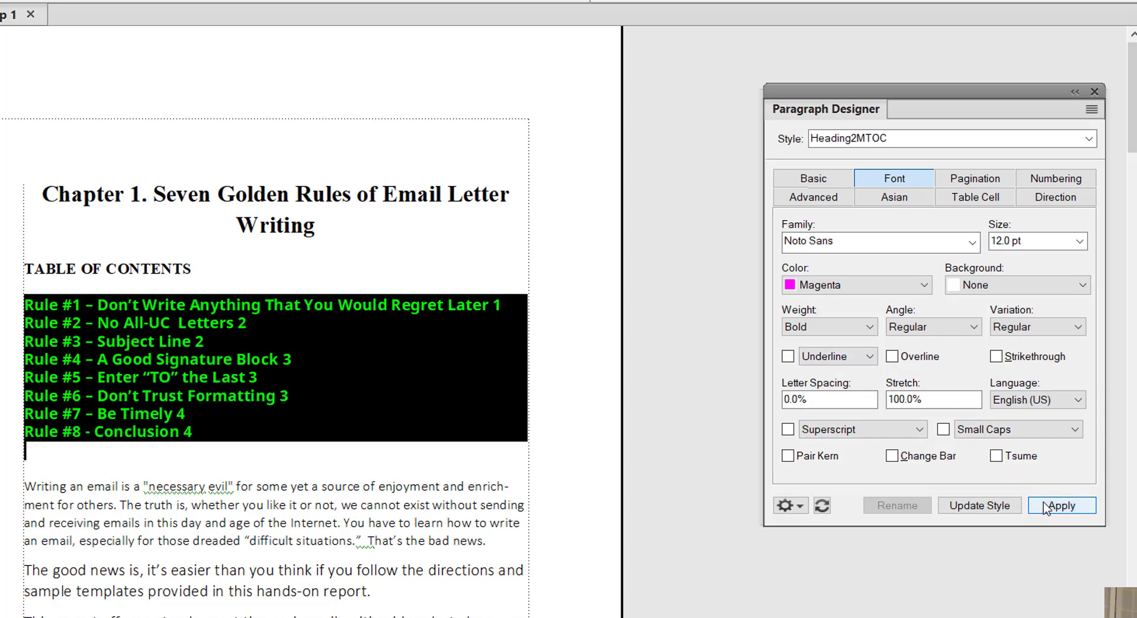
click(341, 474)
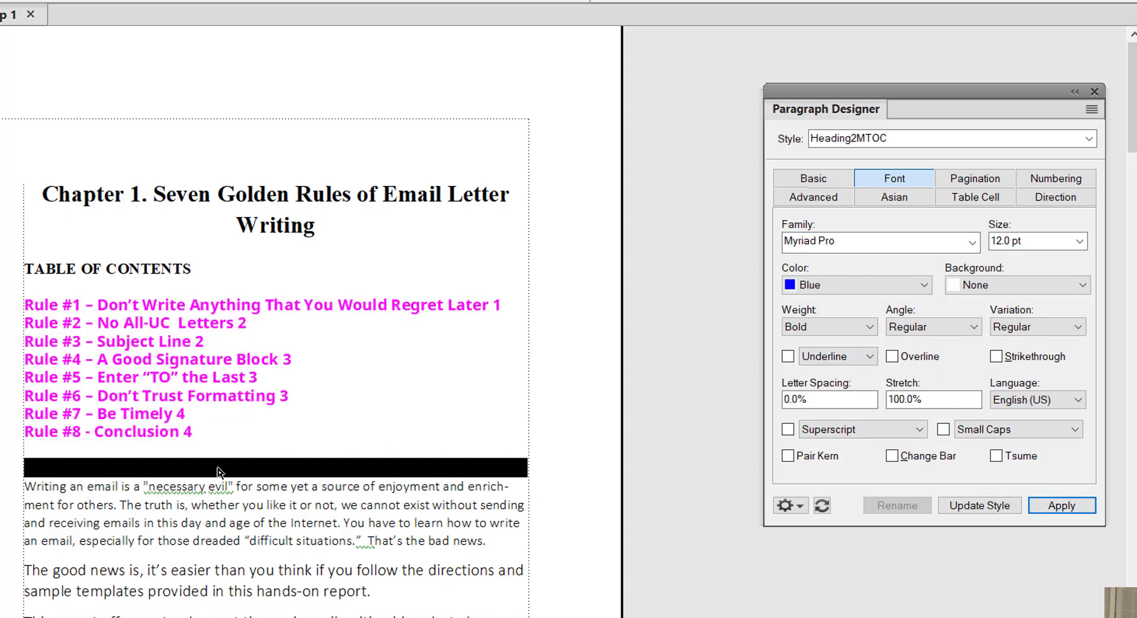
click(212, 484)
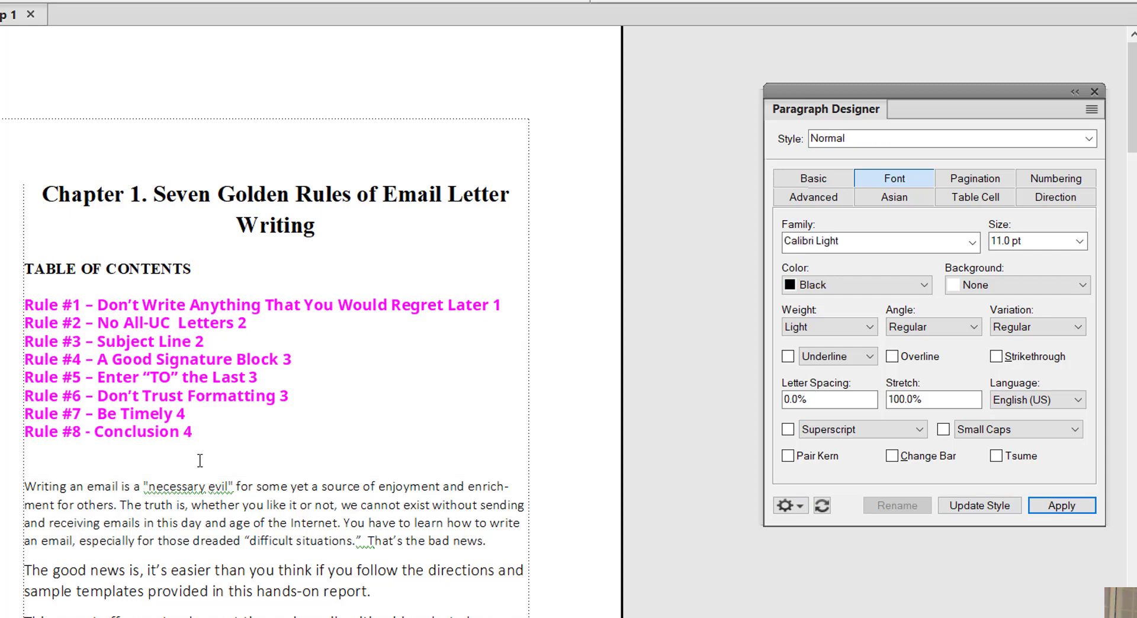